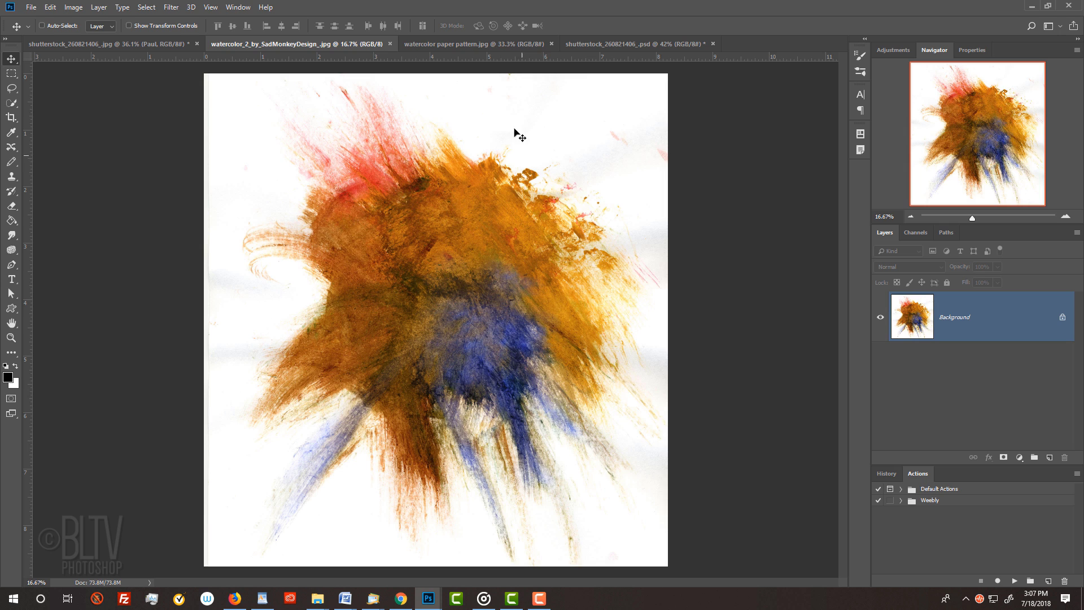
# Step: Bring the watercolor paper pattern.jpg texture image into view
pyautogui.click(475, 44)
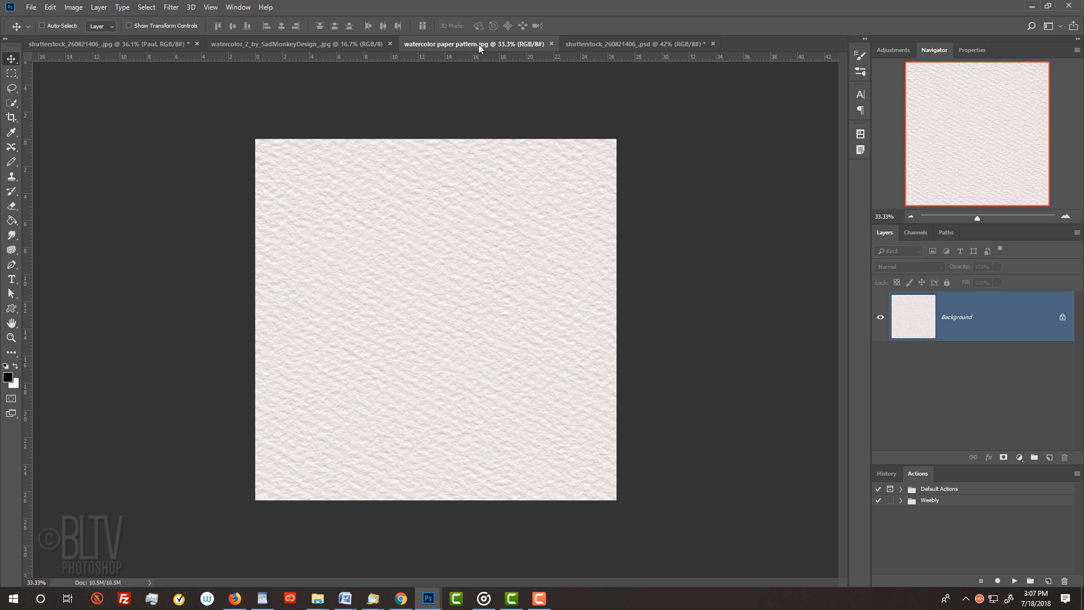
# Step: In the profile portrait, Quick-Select the man's head, neck and shoulders, subtracting the background behind him
pyautogui.click(615, 44)
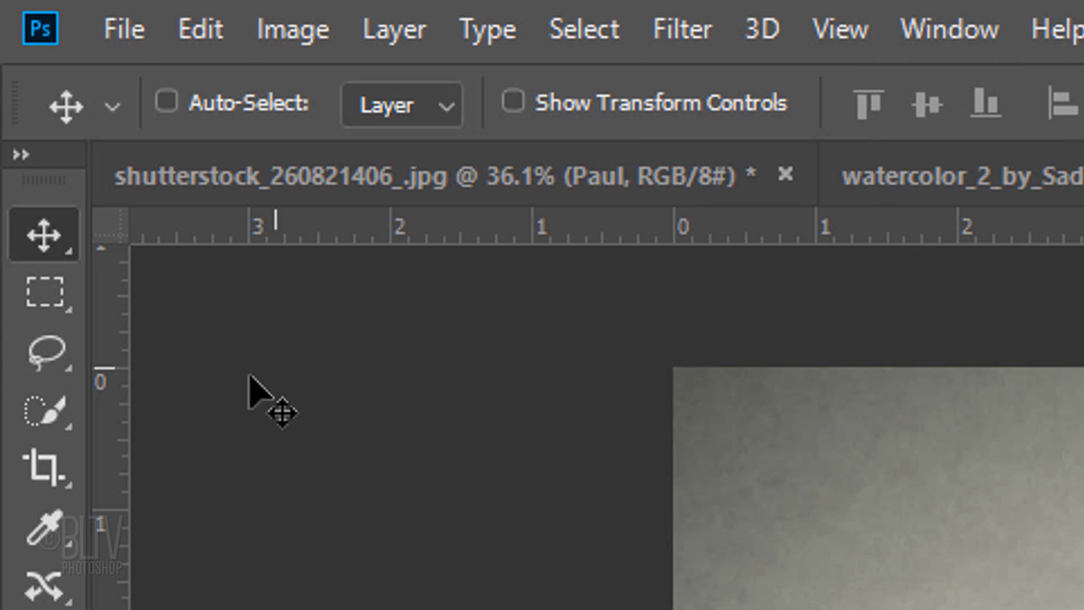
pyautogui.click(11, 103)
pyautogui.rightClick(47, 411)
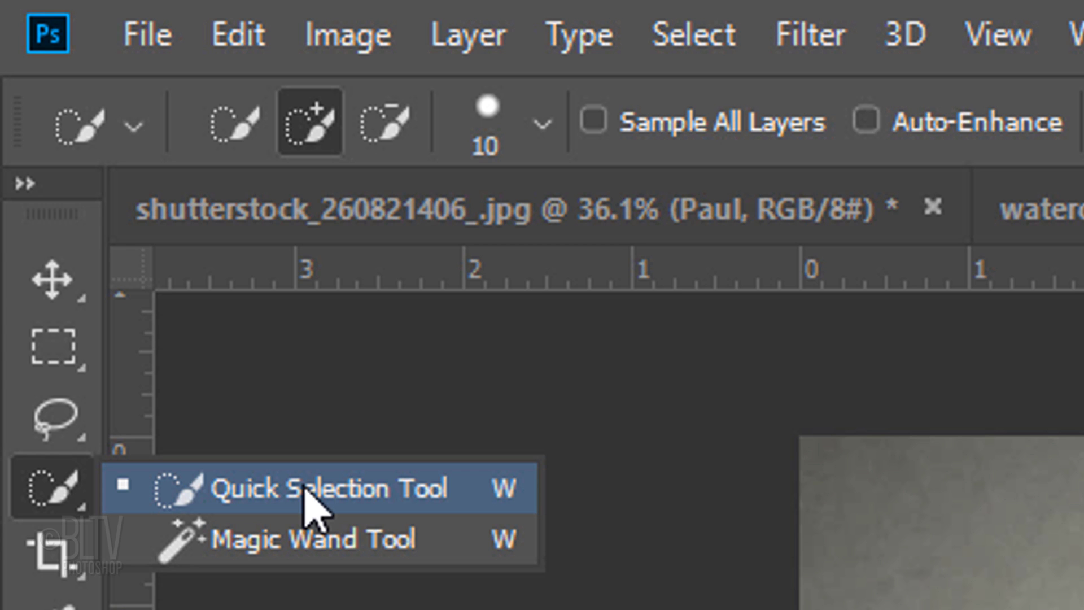
pyautogui.click(305, 489)
pyautogui.moveTo(314, 180)
pyautogui.mouseDown()
pyautogui.moveTo(386, 133)
pyautogui.moveTo(511, 154)
pyautogui.moveTo(554, 227)
pyautogui.moveTo(556, 281)
pyautogui.moveTo(473, 236)
pyautogui.moveTo(340, 219)
pyautogui.moveTo(309, 250)
pyautogui.moveTo(312, 280)
pyautogui.moveTo(340, 330)
pyautogui.moveTo(517, 352)
pyautogui.moveTo(543, 439)
pyautogui.moveTo(470, 485)
pyautogui.moveTo(373, 472)
pyautogui.moveTo(263, 530)
pyautogui.moveTo(370, 501)
pyautogui.moveTo(576, 479)
pyautogui.moveTo(644, 497)
pyautogui.moveTo(667, 461)
pyautogui.mouseUp()
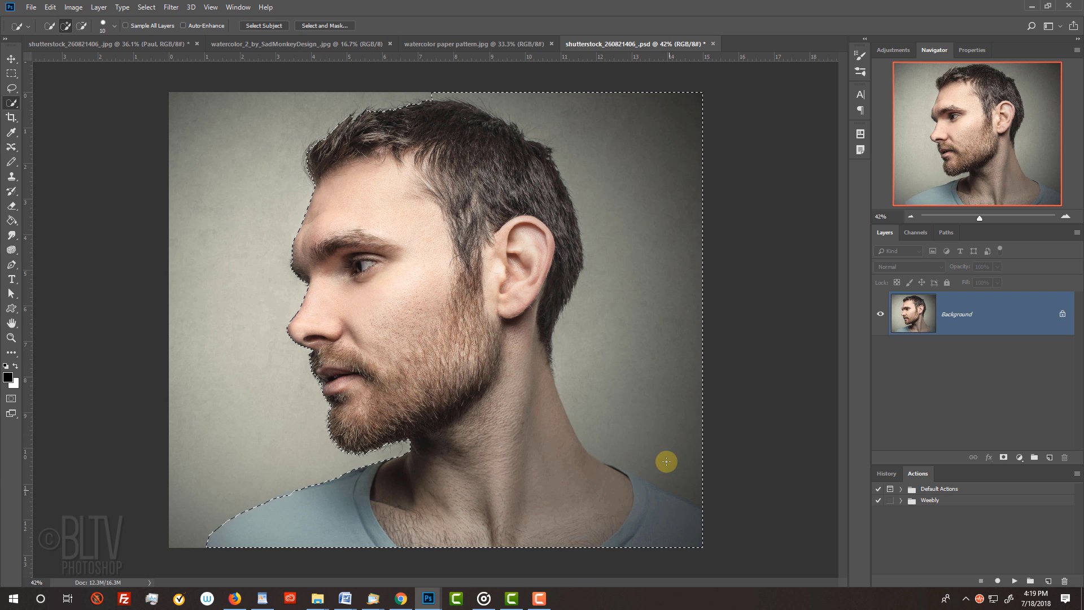
pyautogui.press('alt')
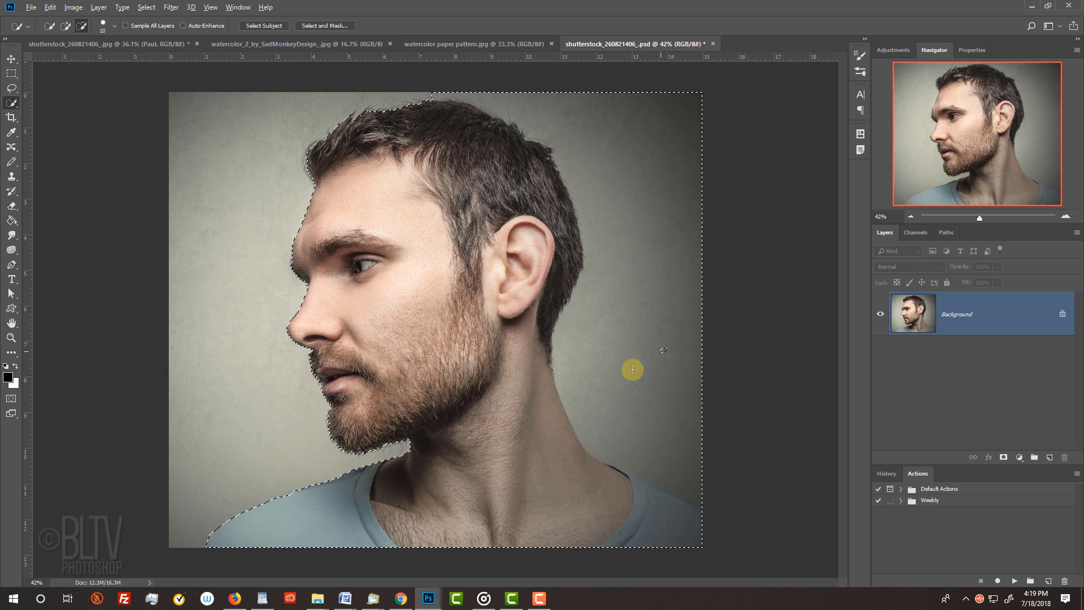
pyautogui.moveTo(632, 369)
pyautogui.mouseDown()
pyautogui.moveTo(602, 422)
pyautogui.moveTo(623, 441)
pyautogui.moveTo(607, 342)
pyautogui.moveTo(503, 150)
pyautogui.moveTo(454, 101)
pyautogui.moveTo(465, 95)
pyautogui.moveTo(436, 96)
pyautogui.mouseUp()
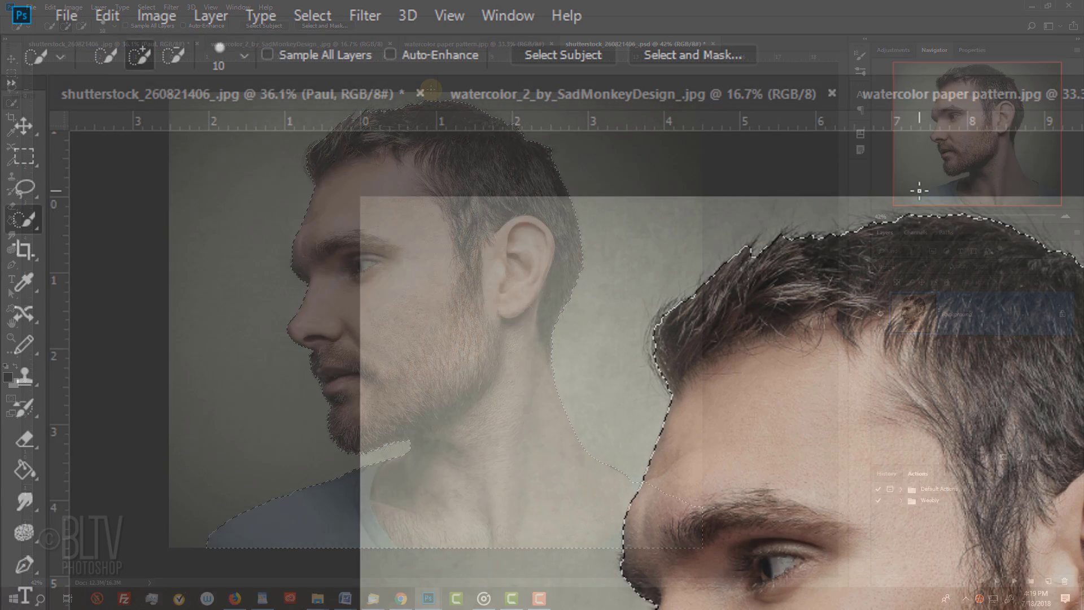
# Step: In Refine Edge, enable Smart Radius and brush-refine the hair, neck, lips and chin edges
pyautogui.click(316, 15)
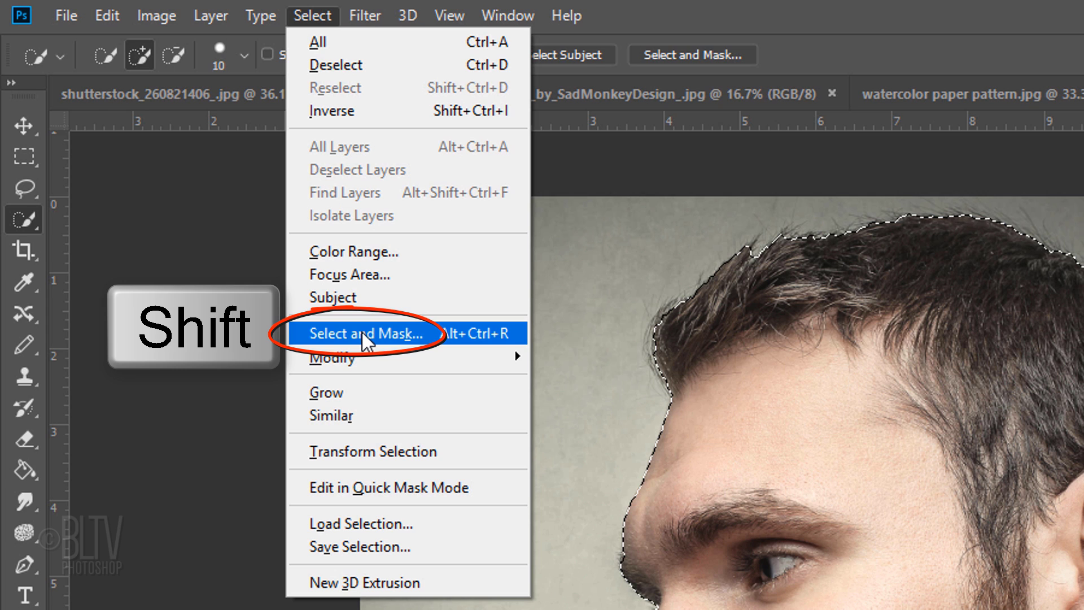
pyautogui.keyDown('shift'); pyautogui.click(362, 332); pyautogui.keyUp('shift')
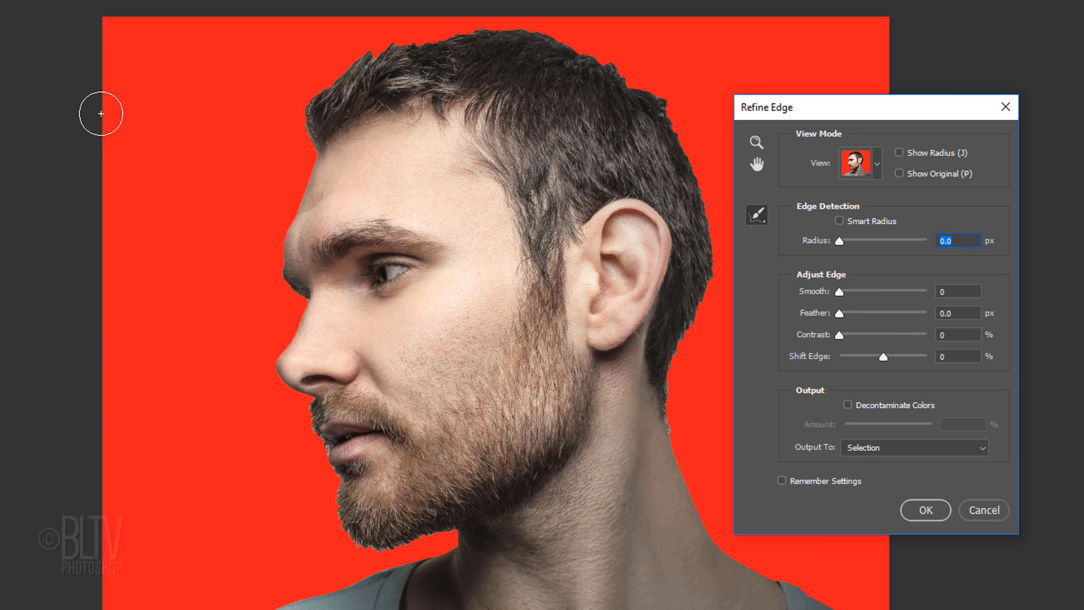
pyautogui.click(840, 221)
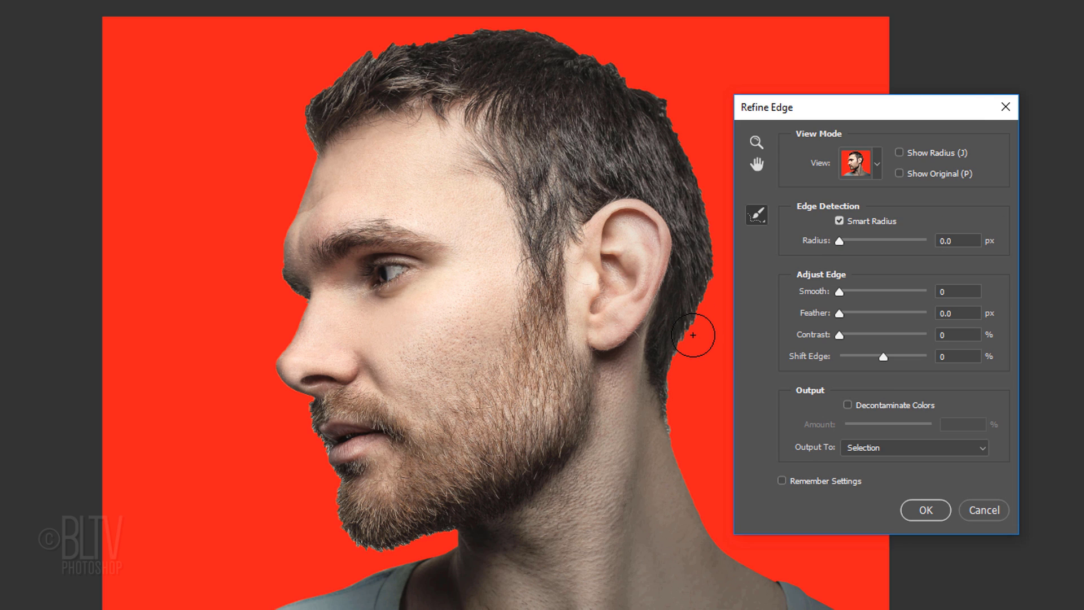
pyautogui.press('capslock')
pyautogui.press('capslock')
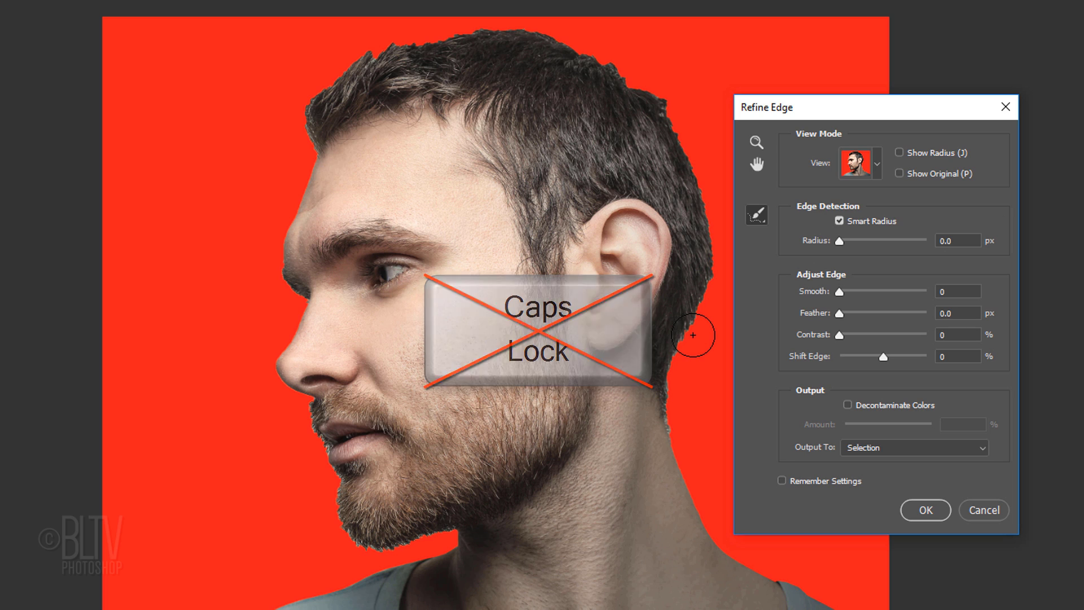
pyautogui.press('[')
pyautogui.press(']')
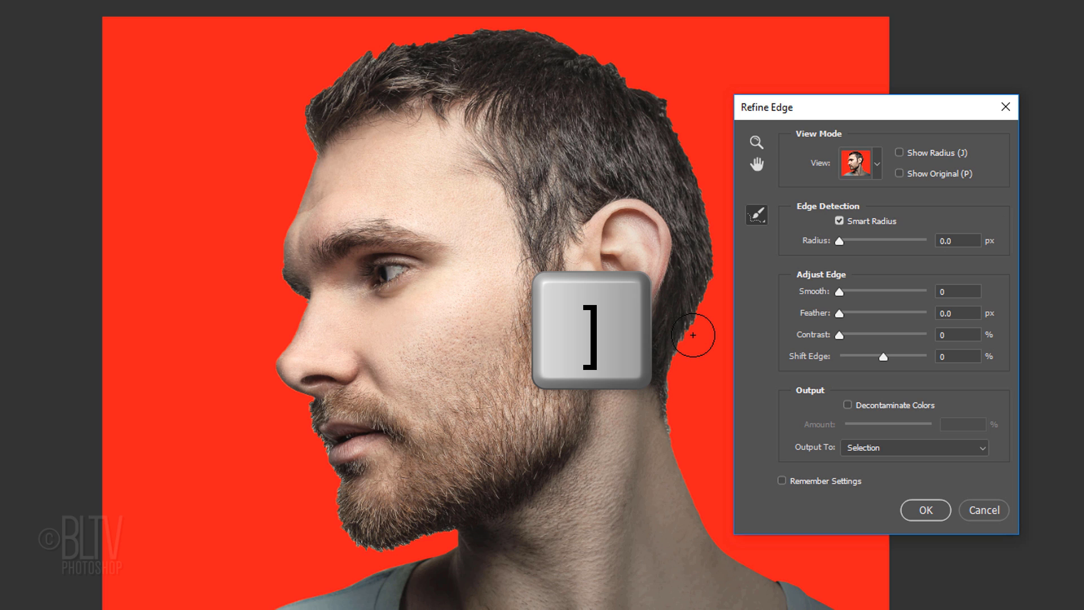
pyautogui.moveTo(693, 335)
pyautogui.mouseDown()
pyautogui.moveTo(666, 419)
pyautogui.moveTo(710, 232)
pyautogui.moveTo(668, 120)
pyautogui.moveTo(562, 42)
pyautogui.moveTo(467, 32)
pyautogui.moveTo(372, 60)
pyautogui.moveTo(320, 92)
pyautogui.moveTo(308, 156)
pyautogui.mouseUp()
pyautogui.moveTo(308, 397)
pyautogui.mouseDown()
pyautogui.moveTo(336, 520)
pyautogui.moveTo(358, 541)
pyautogui.moveTo(454, 526)
pyautogui.mouseUp()
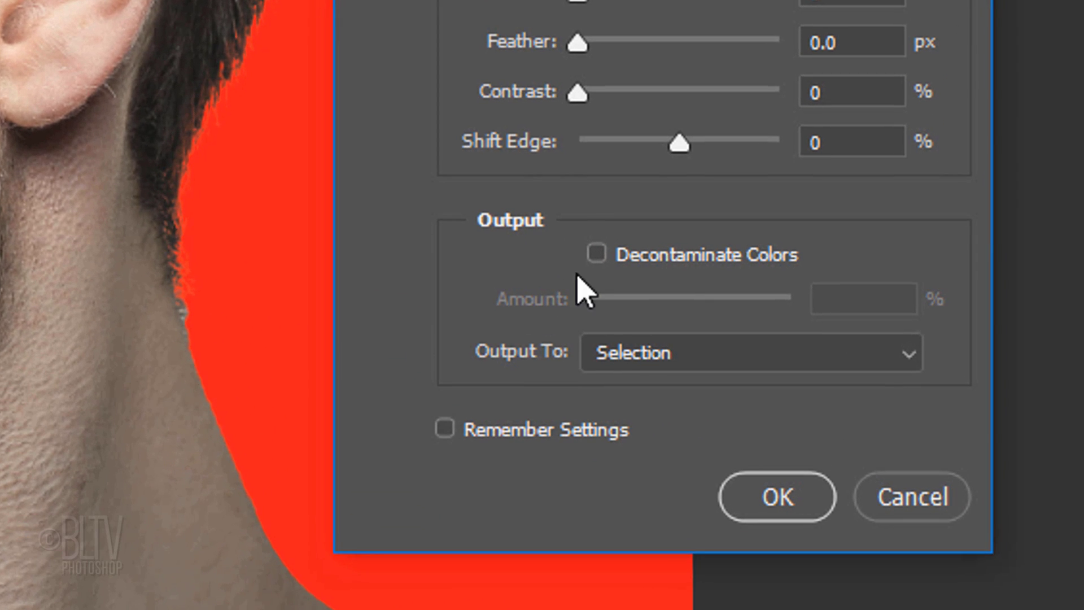
# Step: Decontaminate colors at 100% and output the cut-out as a New Layer with Layer Mask
pyautogui.click(596, 253)
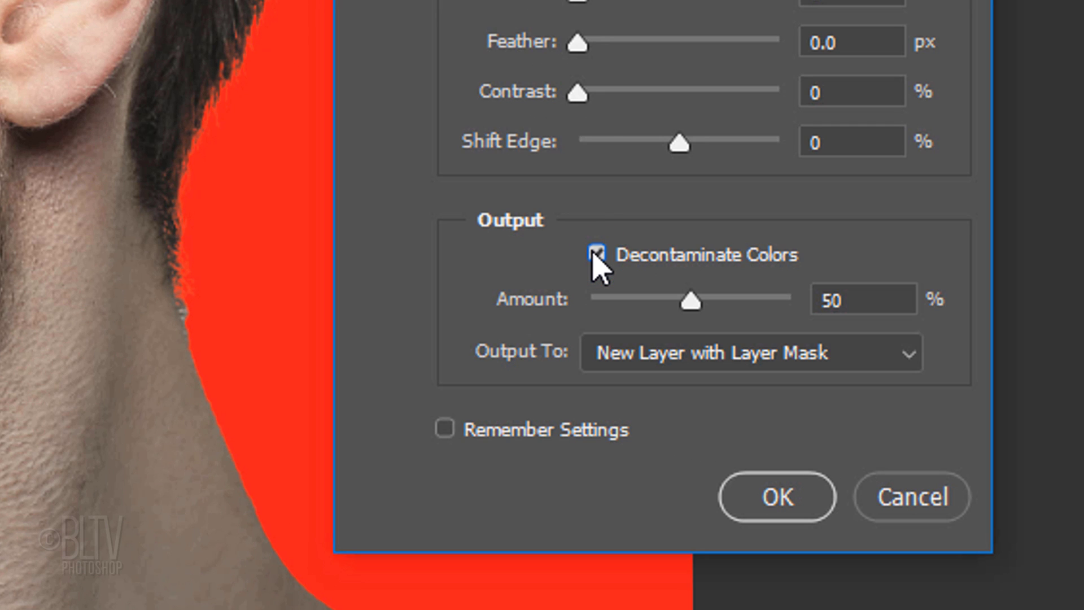
pyautogui.moveTo(692, 302); pyautogui.dragTo(933, 315)
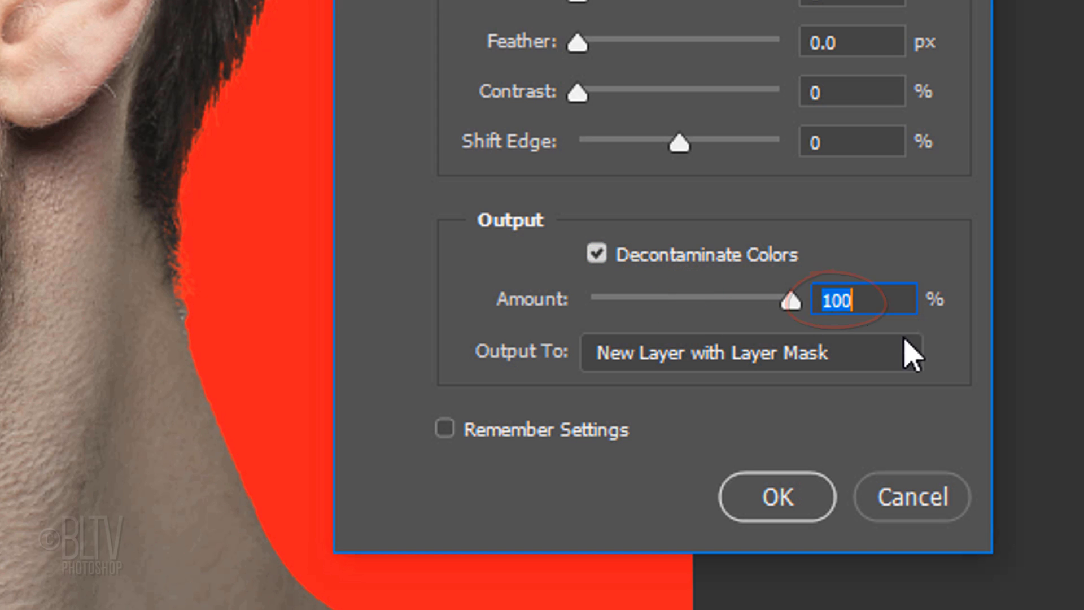
pyautogui.click(908, 353)
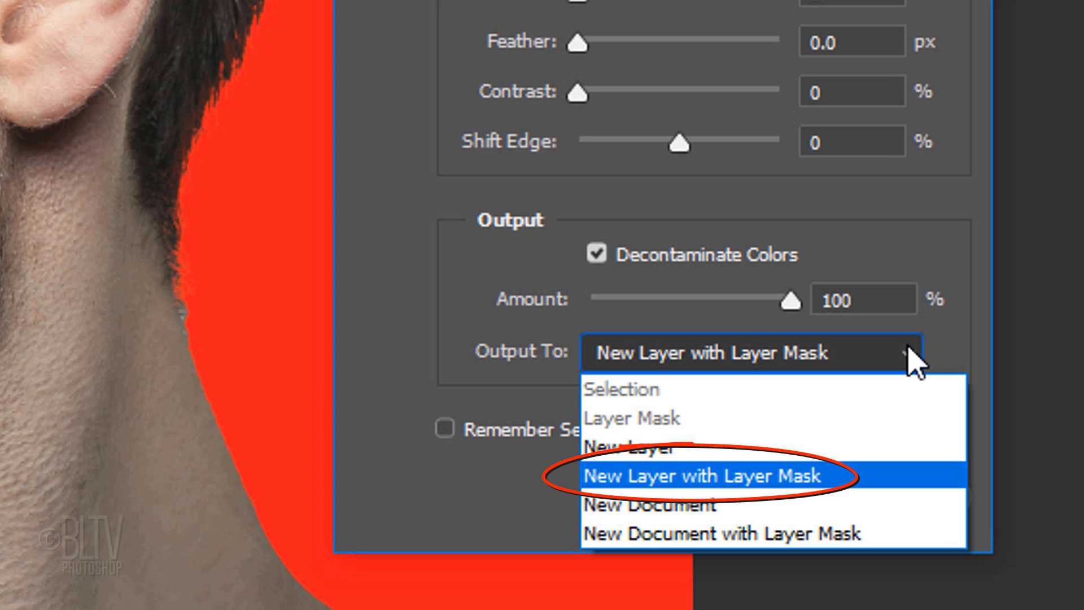
pyautogui.click(908, 353)
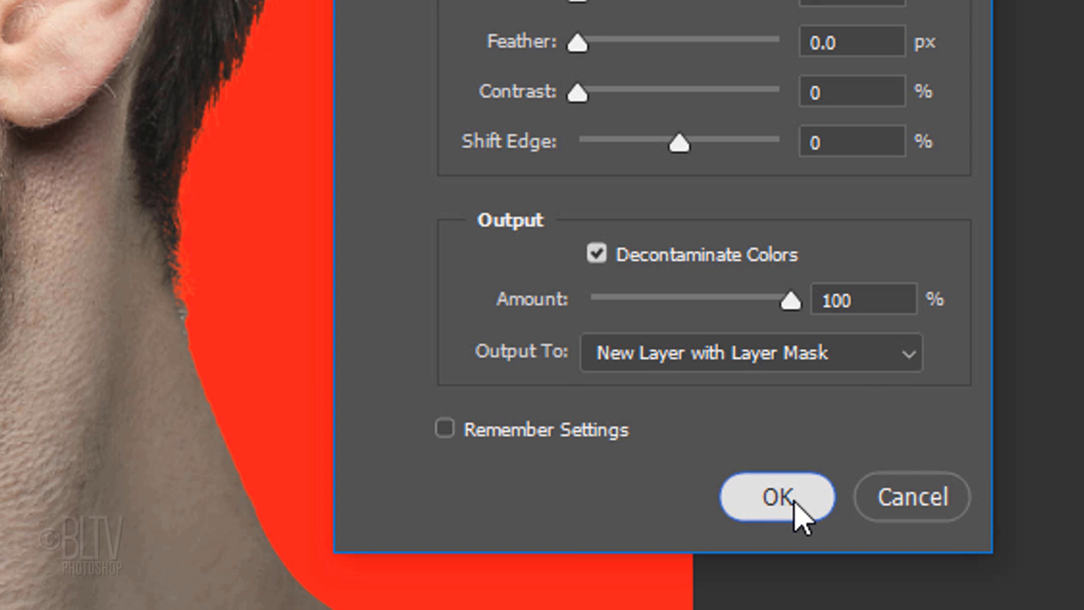
pyautogui.click(796, 503)
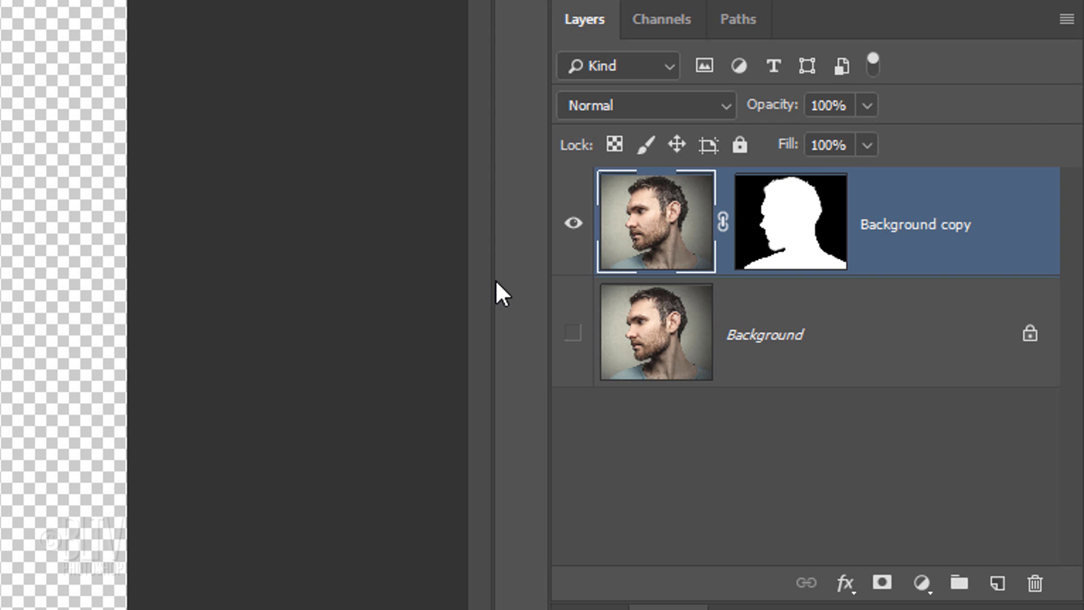
# Step: Convert the masked Background copy layer to a Smart Object from the Layers panel menu
pyautogui.click(1066, 20)
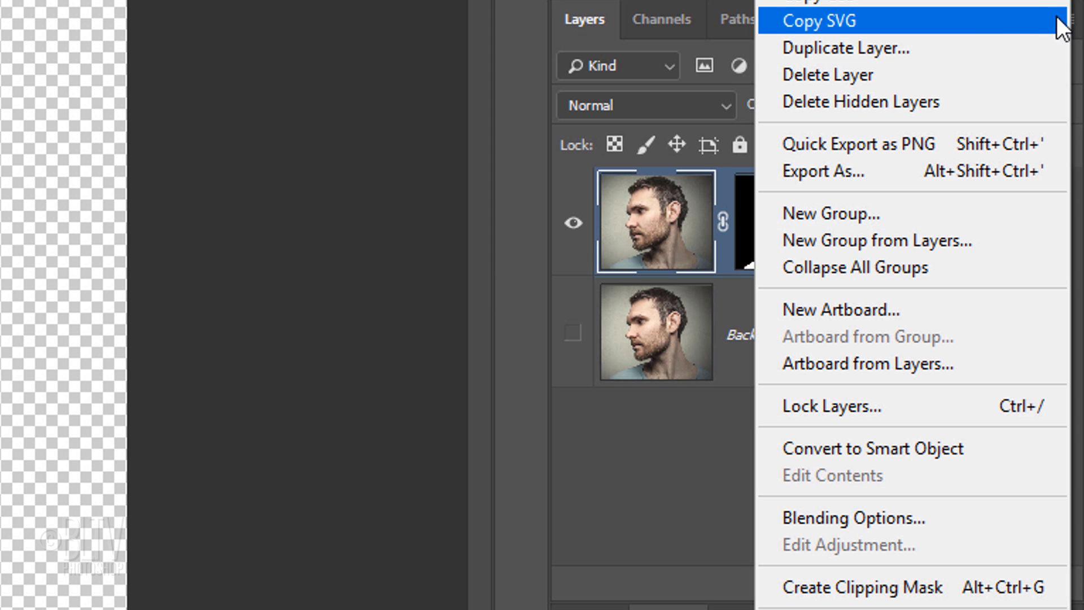
pyautogui.click(858, 449)
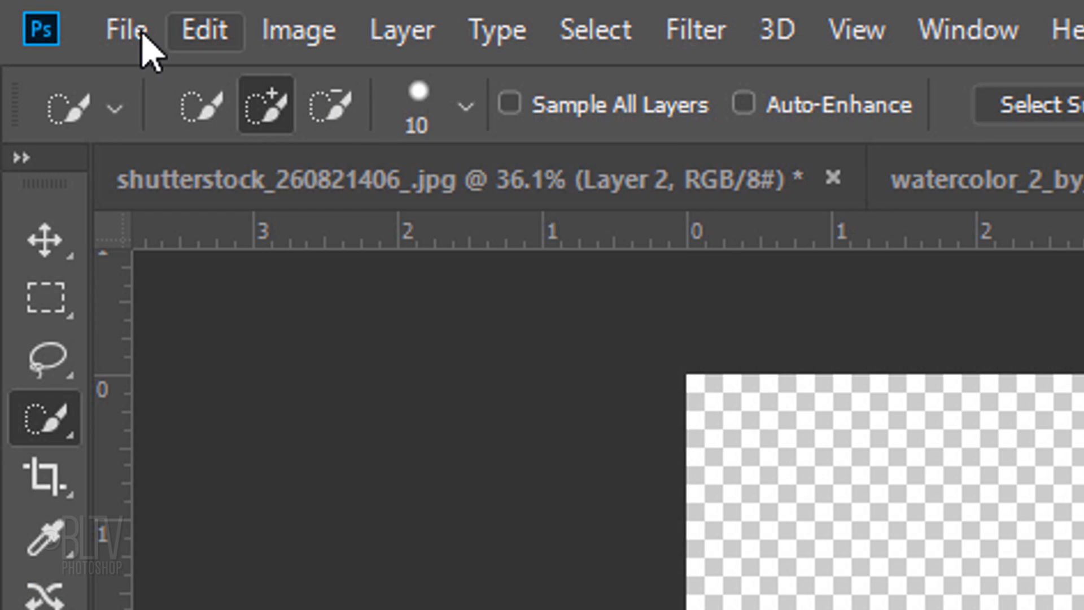
# Step: Create Untitled-1, a new white 2500 × 2500 px canvas at 150 ppi
pyautogui.click(33, 9)
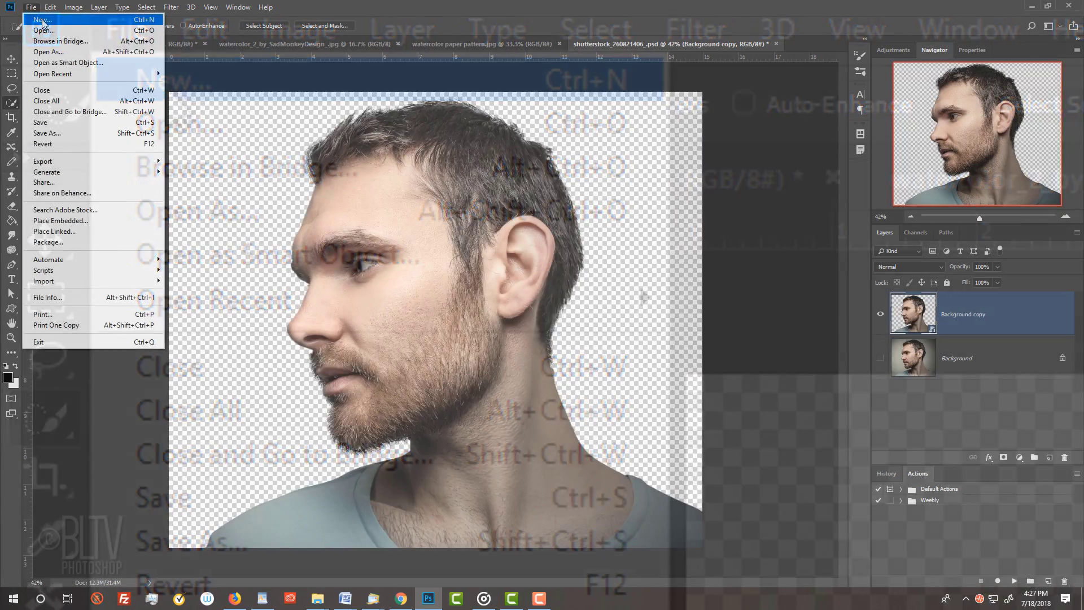
pyautogui.click(170, 82)
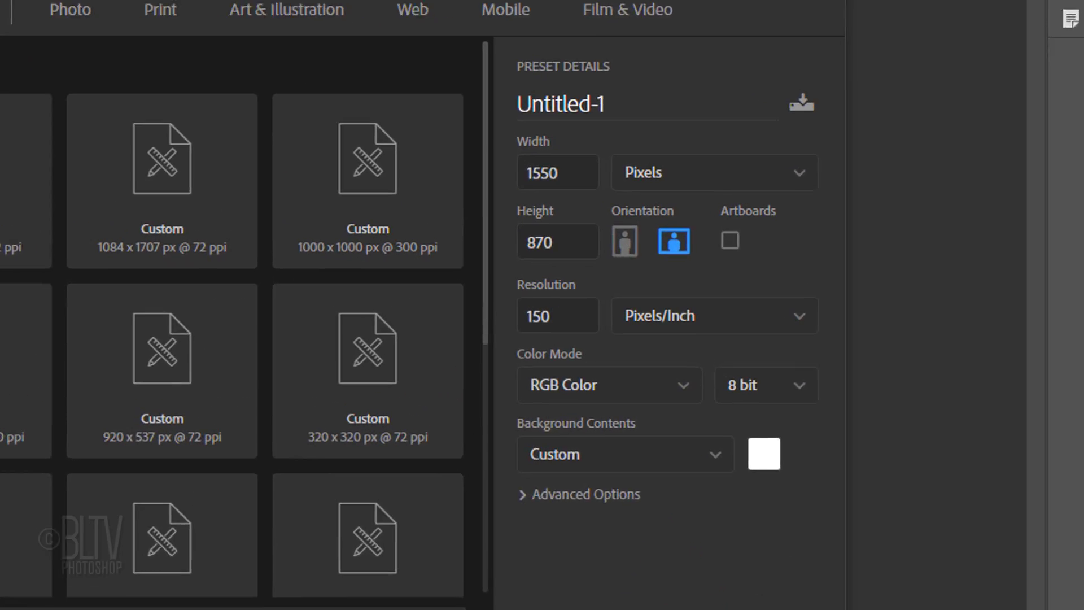
pyautogui.click(570, 209)
pyautogui.doubleClick(504, 154)
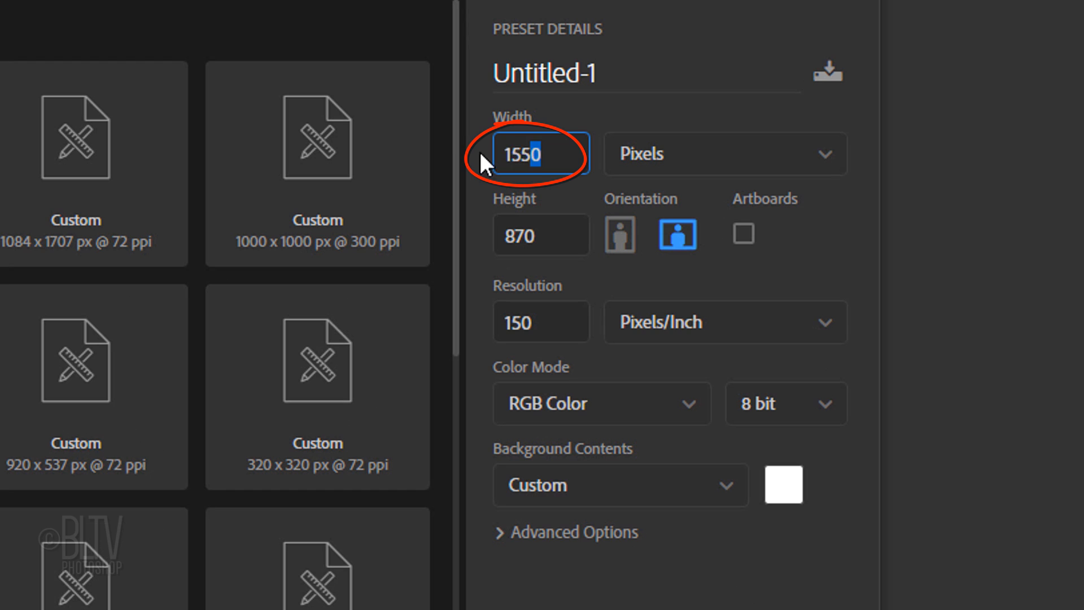
pyautogui.write('2500')
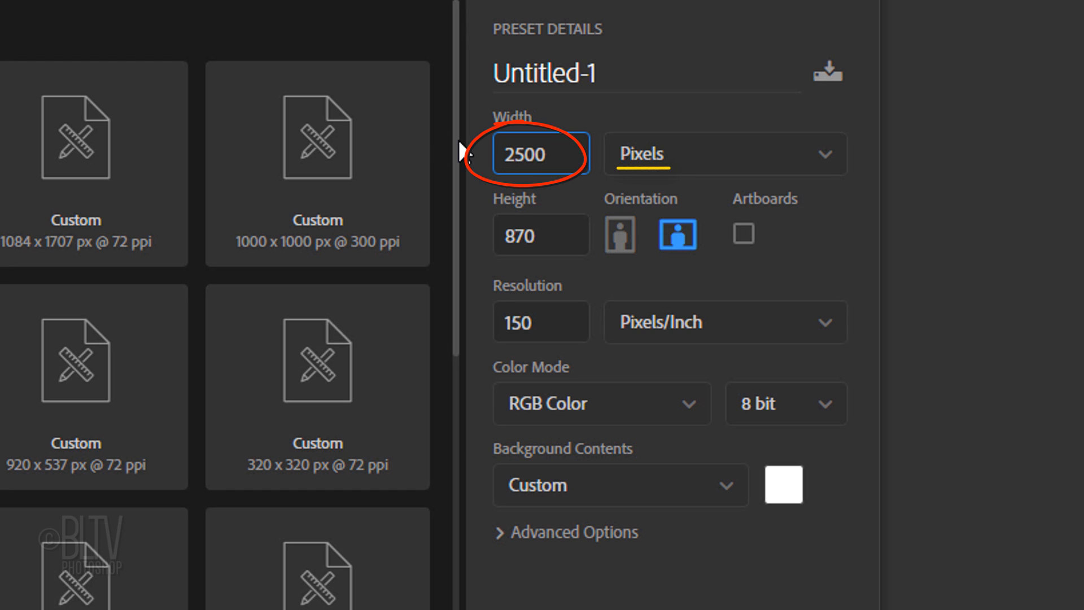
pyautogui.doubleClick(525, 235)
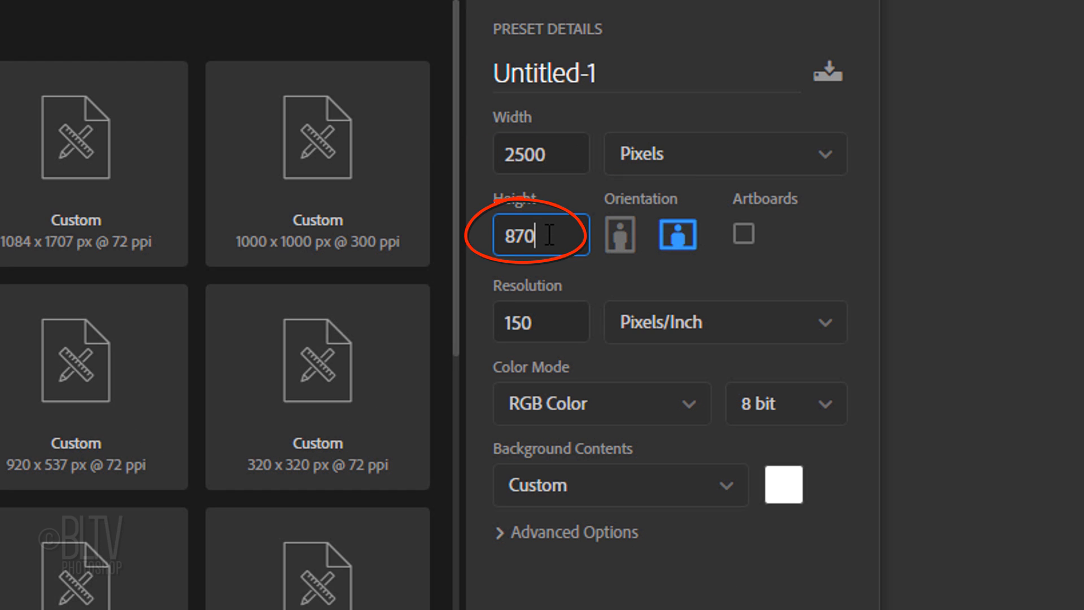
pyautogui.write('2500')
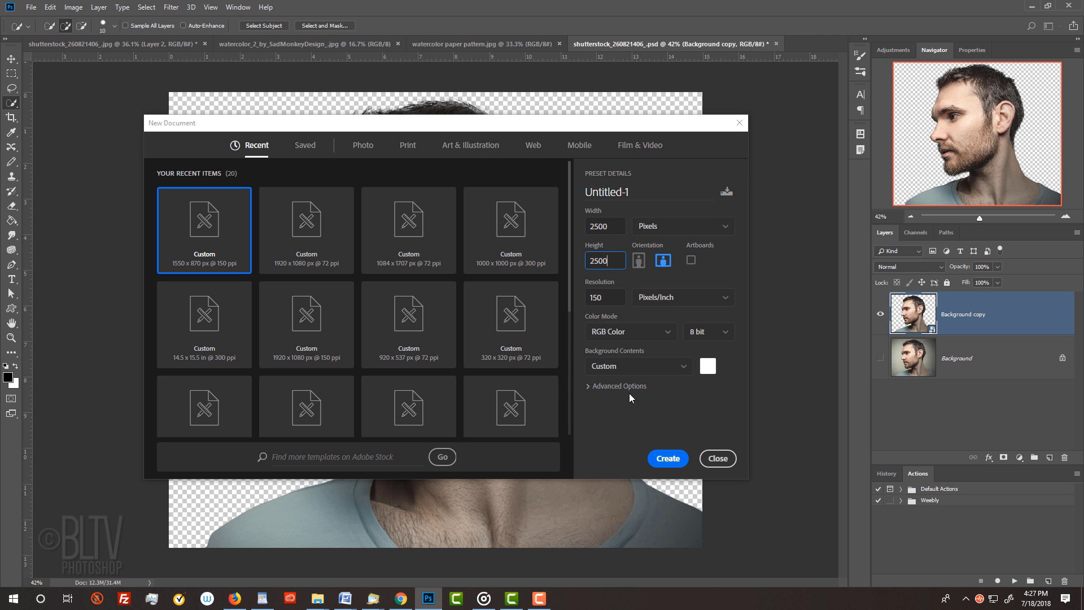
pyautogui.click(665, 456)
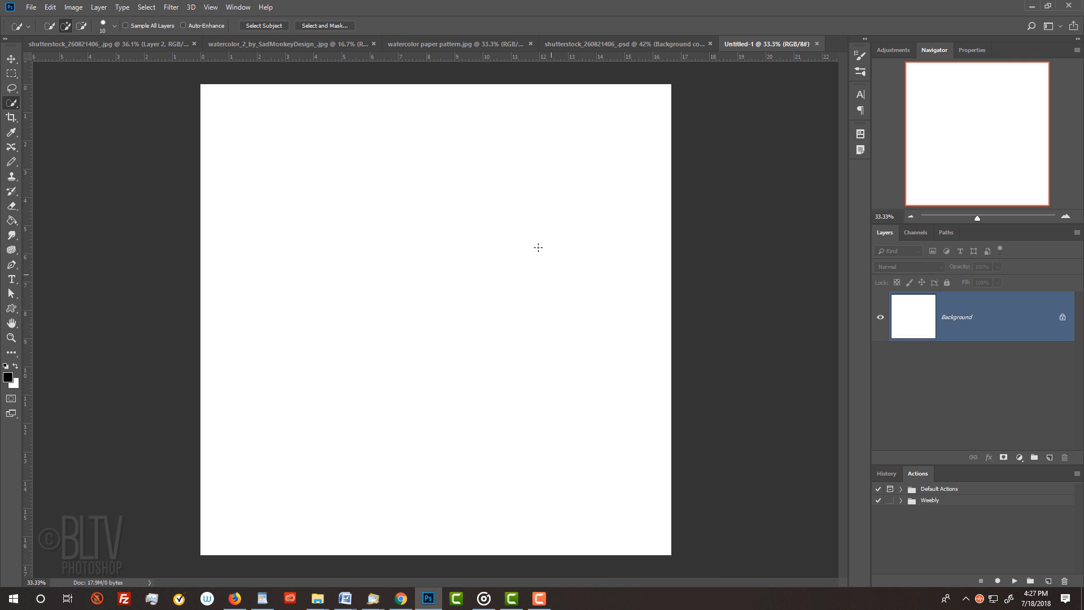
# Step: Define the watercolor paper pattern.jpg texture as a pattern, then return to Untitled-1
pyautogui.click(460, 45)
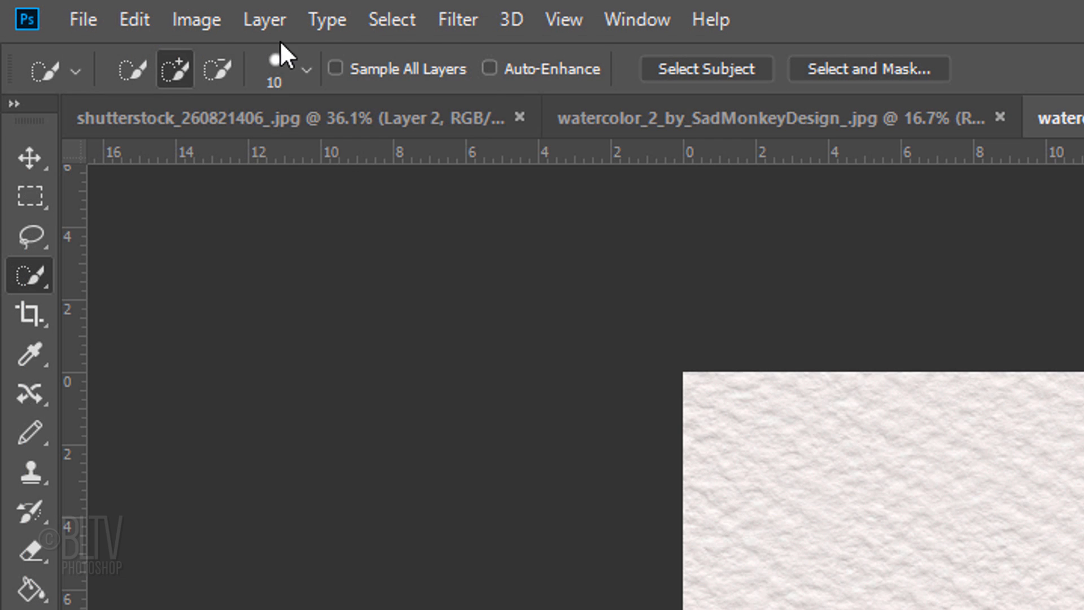
pyautogui.click(136, 21)
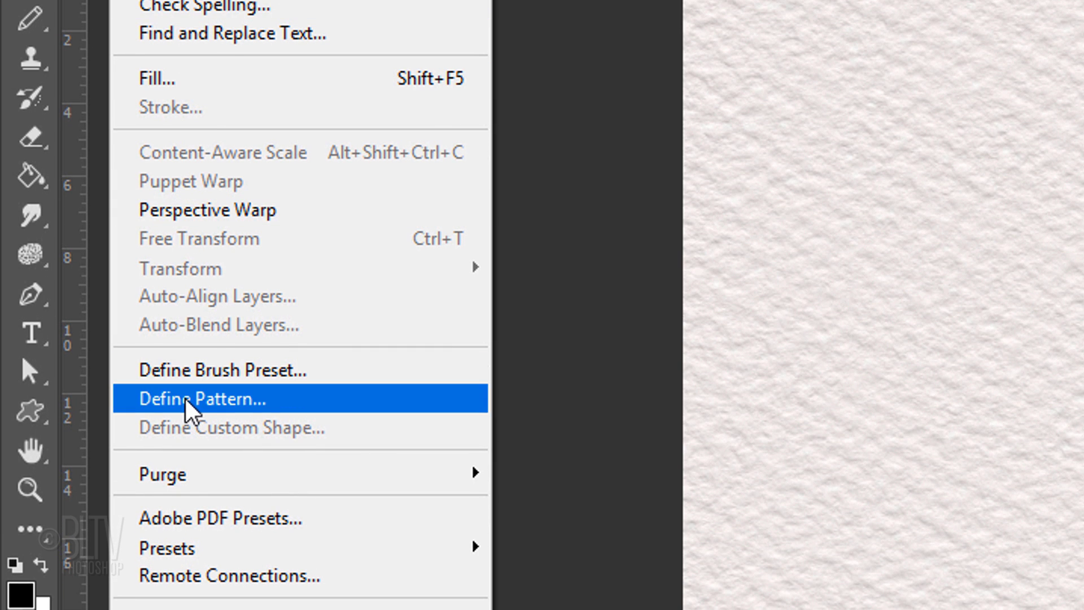
pyautogui.click(187, 399)
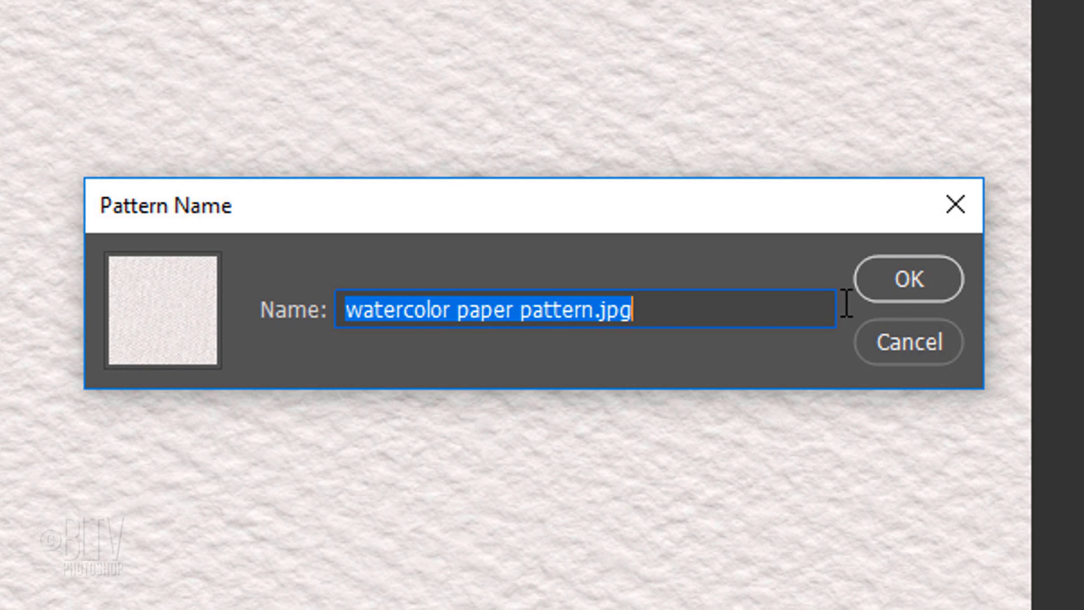
pyautogui.click(839, 305)
pyautogui.click(918, 283)
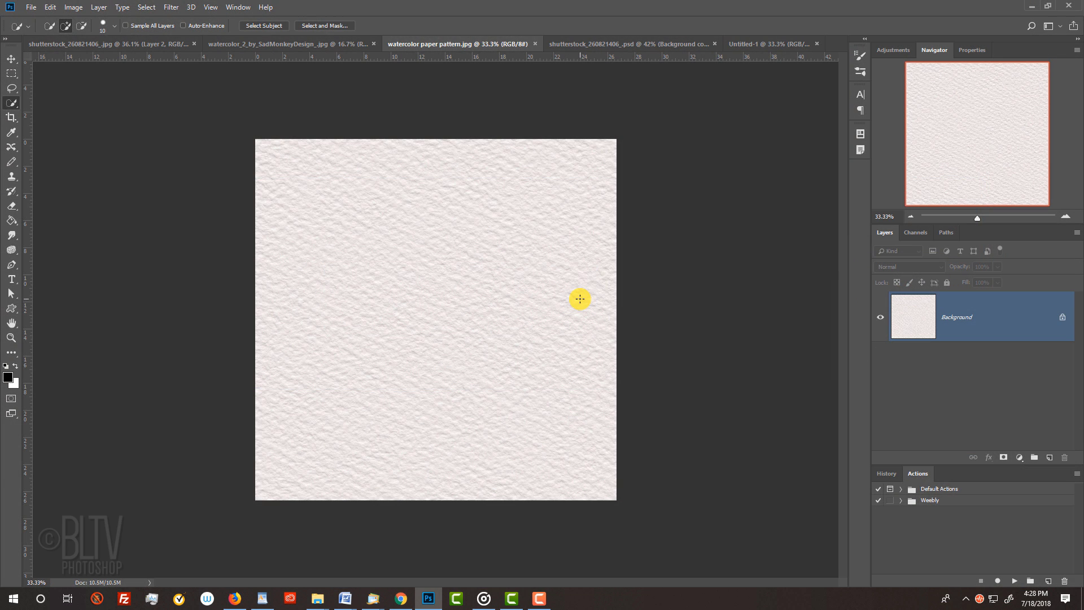
pyautogui.click(750, 45)
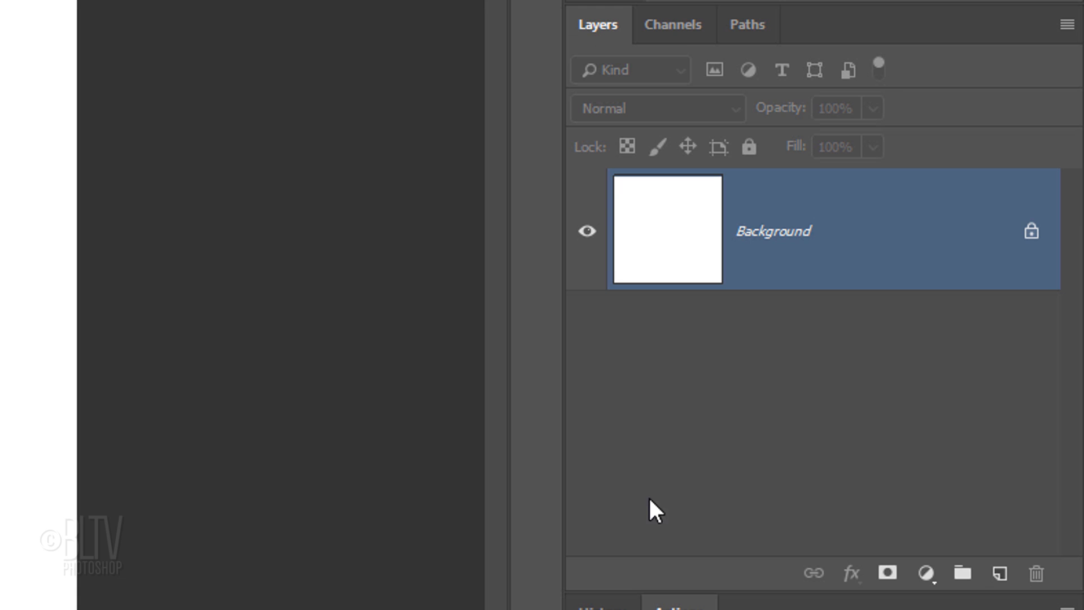
# Step: Add a Pattern fill layer of the paper texture at 50% scale
pyautogui.click(925, 575)
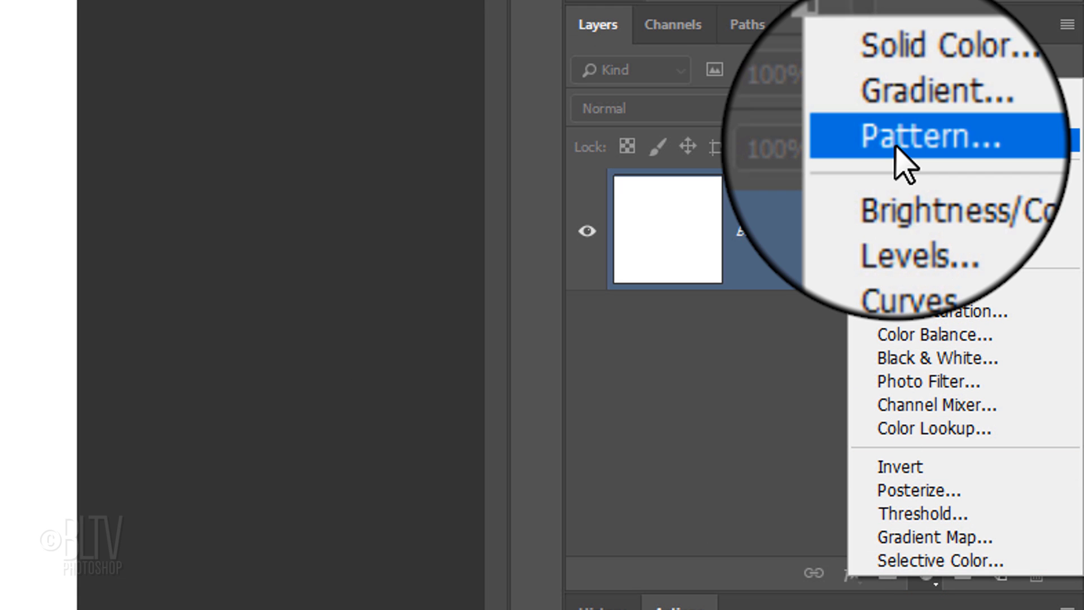
pyautogui.click(898, 148)
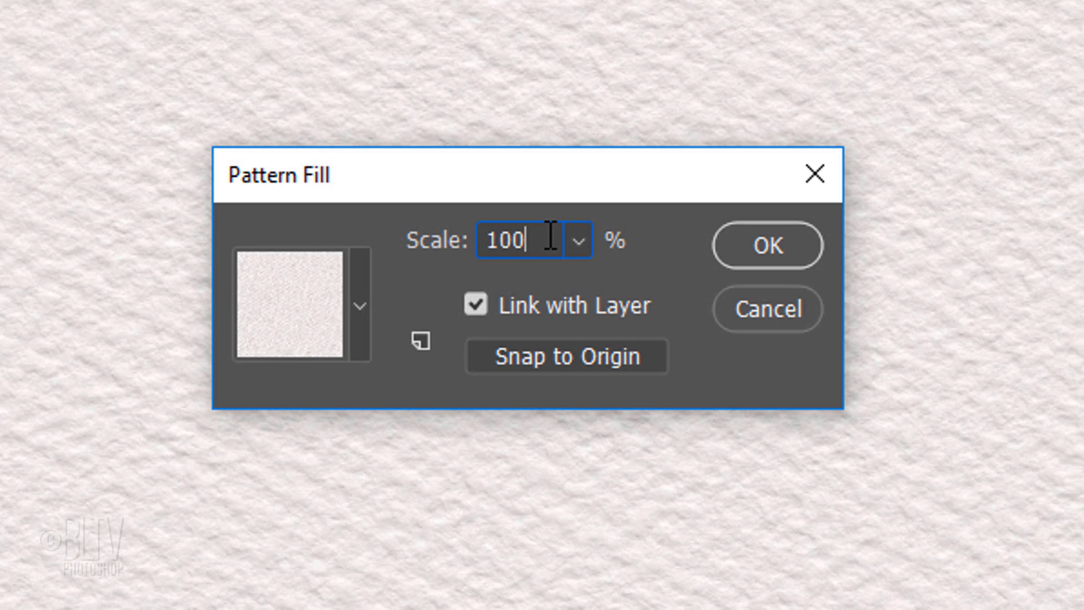
pyautogui.moveTo(483, 249); pyautogui.dragTo(407, 243)
pyautogui.write('50')
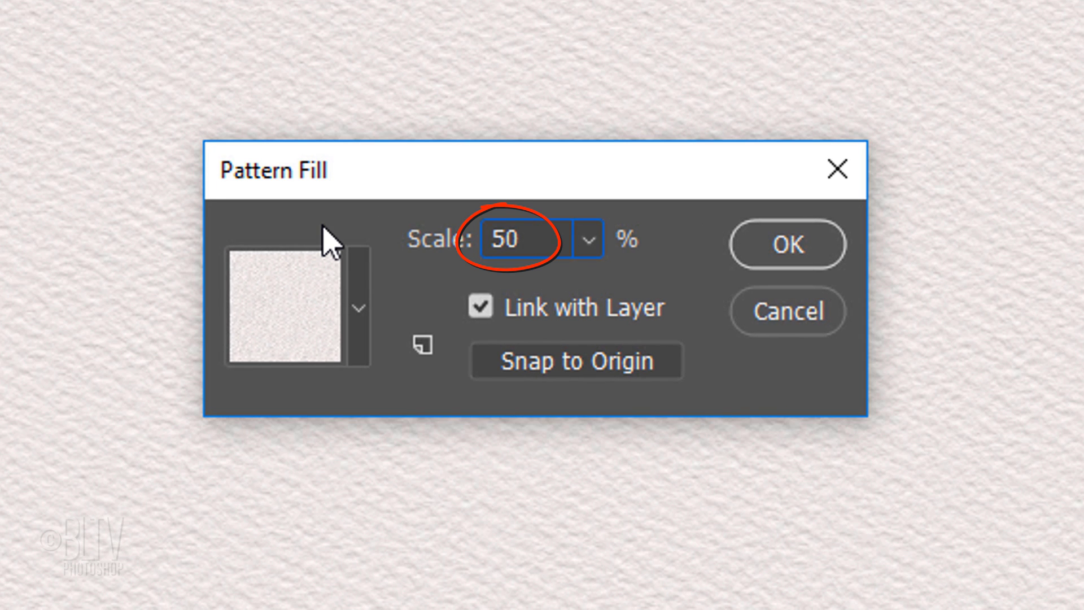
pyautogui.click(787, 252)
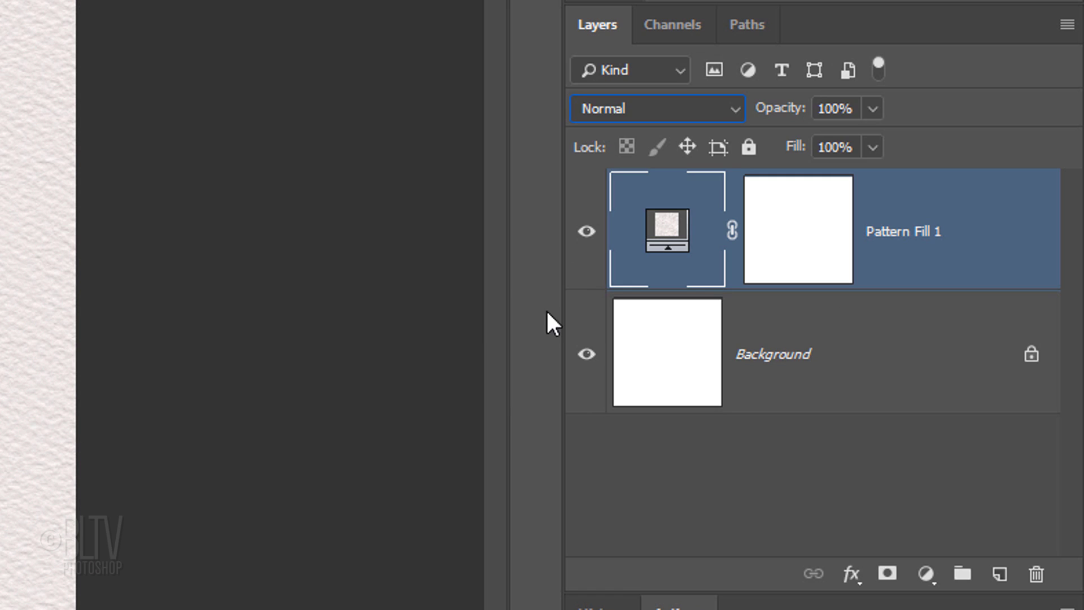
# Step: Merge Pattern Fill 1 and Background into one smart object set to Multiply
pyautogui.keyDown('shift'); pyautogui.click(689, 345); pyautogui.keyUp('shift')
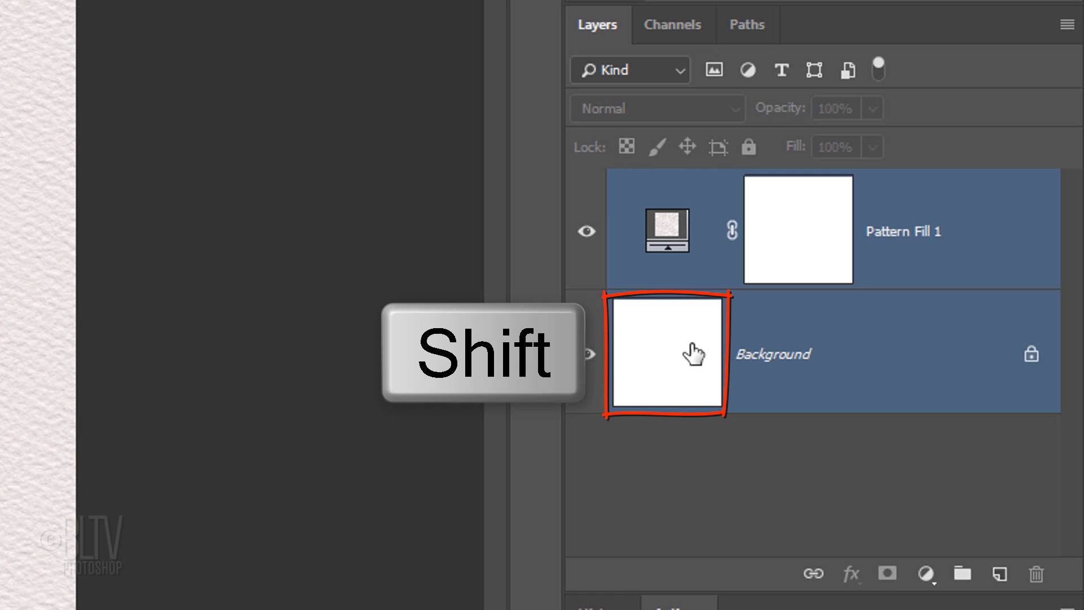
pyautogui.click(1057, 28)
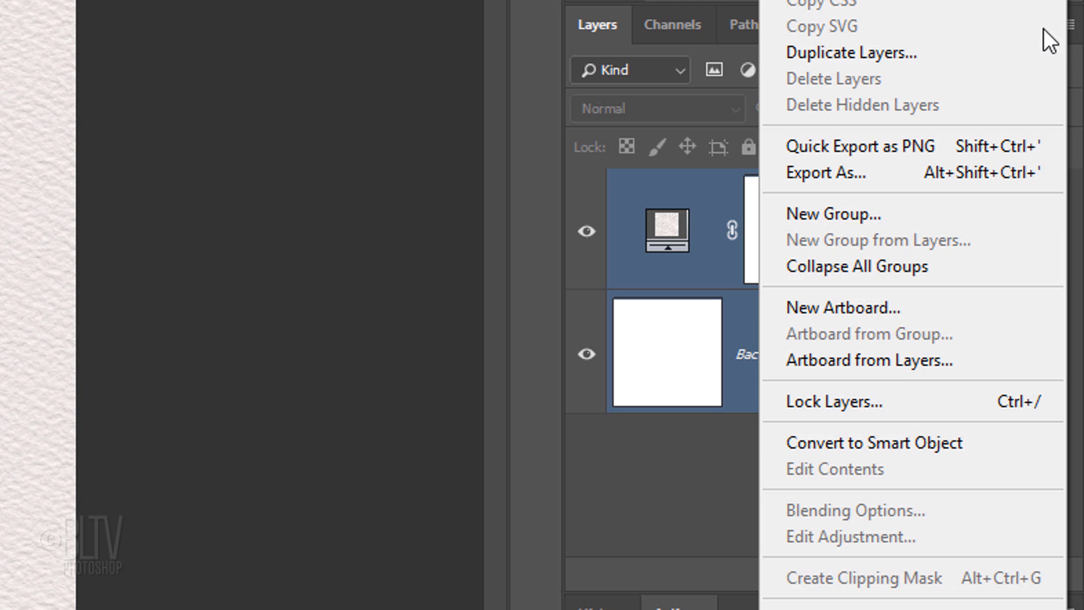
pyautogui.click(866, 443)
pyautogui.click(662, 108)
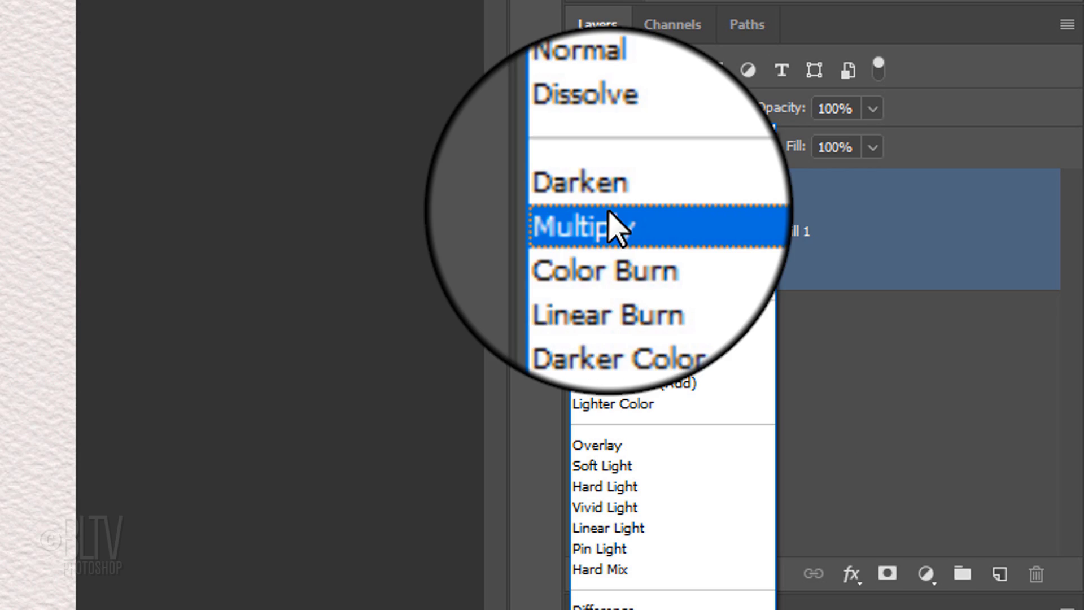
pyautogui.click(609, 212)
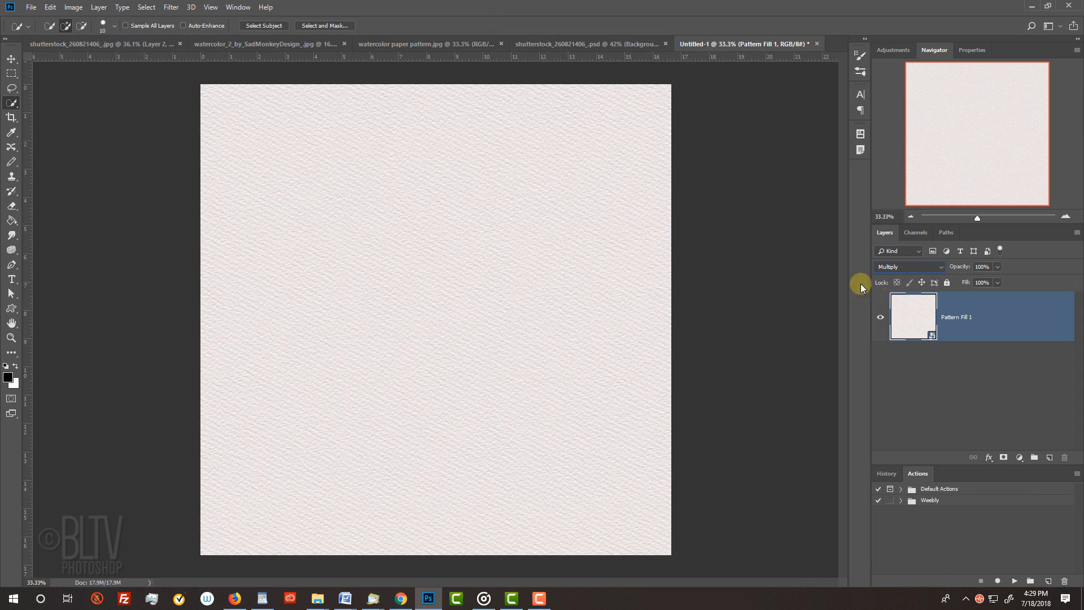
# Step: Drag the cut-out portrait layer into the Untitled-1 document
pyautogui.click(591, 46)
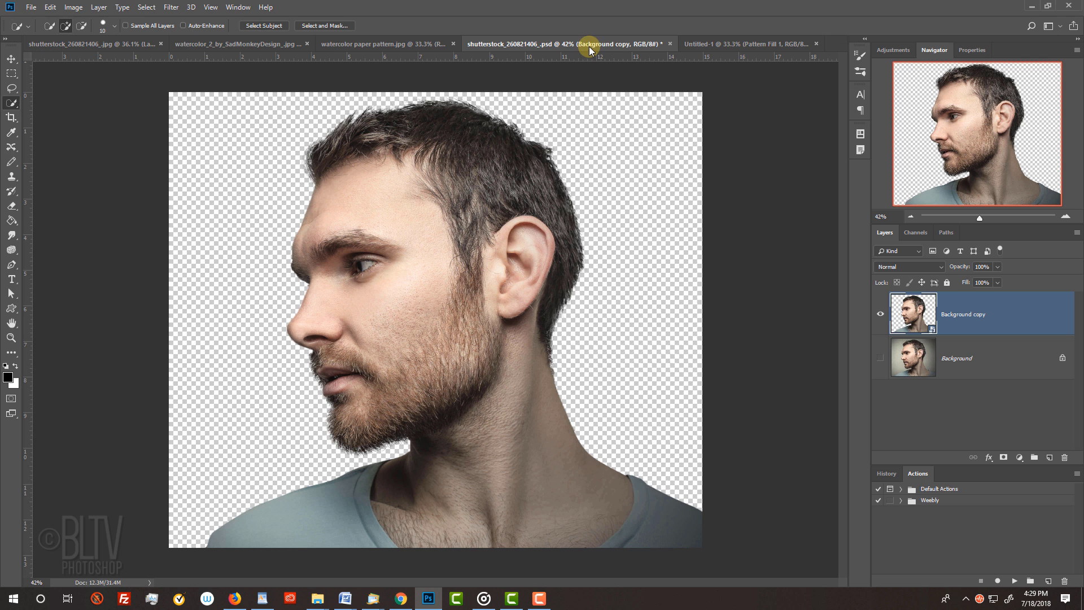
pyautogui.press('v')
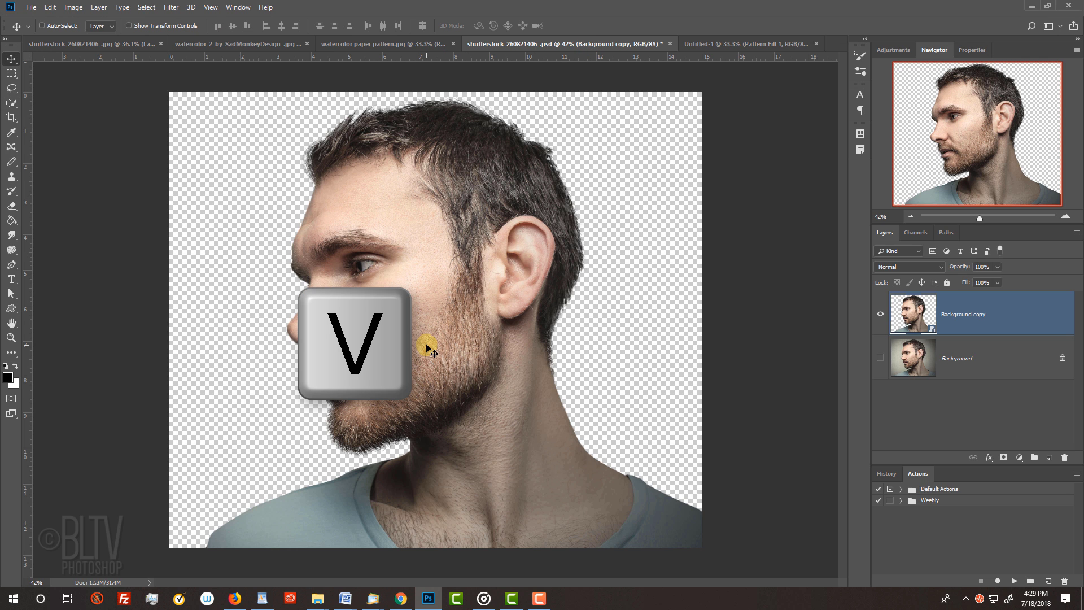
pyautogui.moveTo(423, 346); pyautogui.dragTo(711, 46)
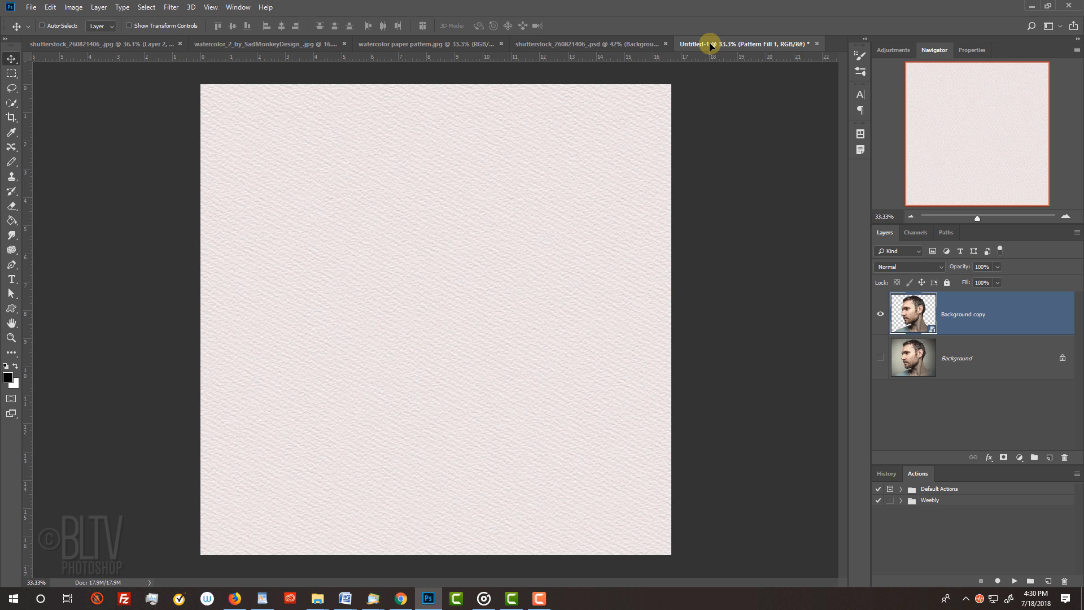
pyautogui.moveTo(711, 46); pyautogui.dragTo(409, 358)
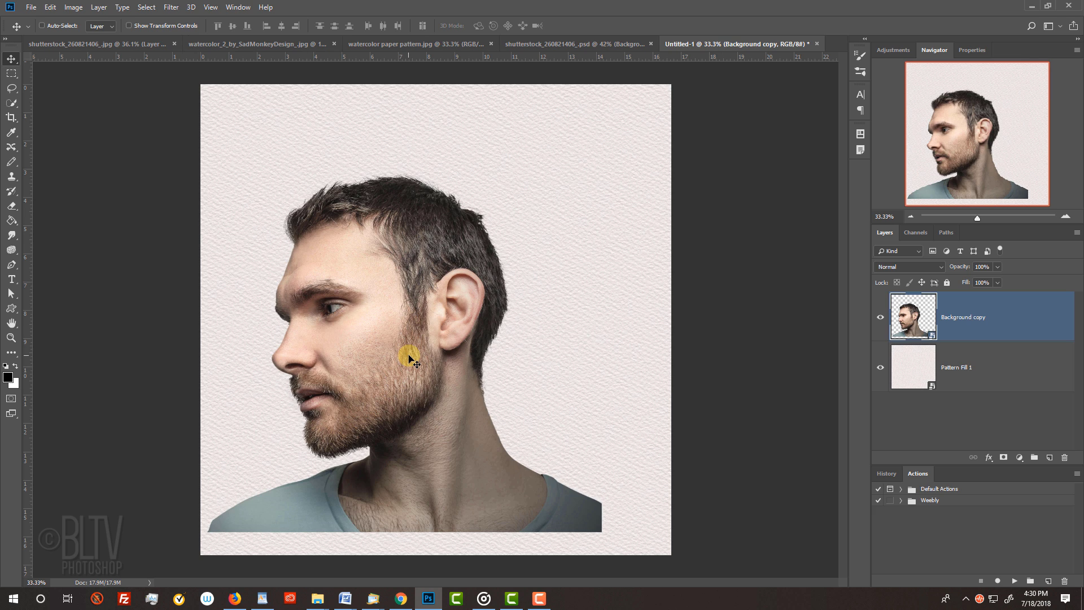
# Step: Scale the portrait to about 62% from its centre and move it below Pattern Fill 1
pyautogui.hotkey('ctrl', 't')
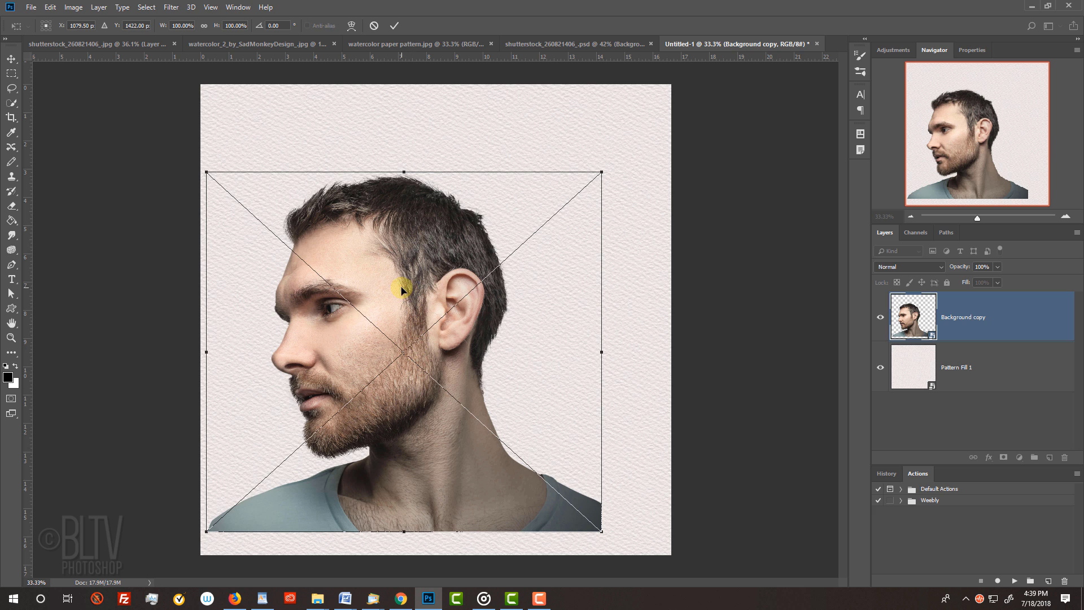
pyautogui.moveTo(401, 286); pyautogui.dragTo(435, 244)
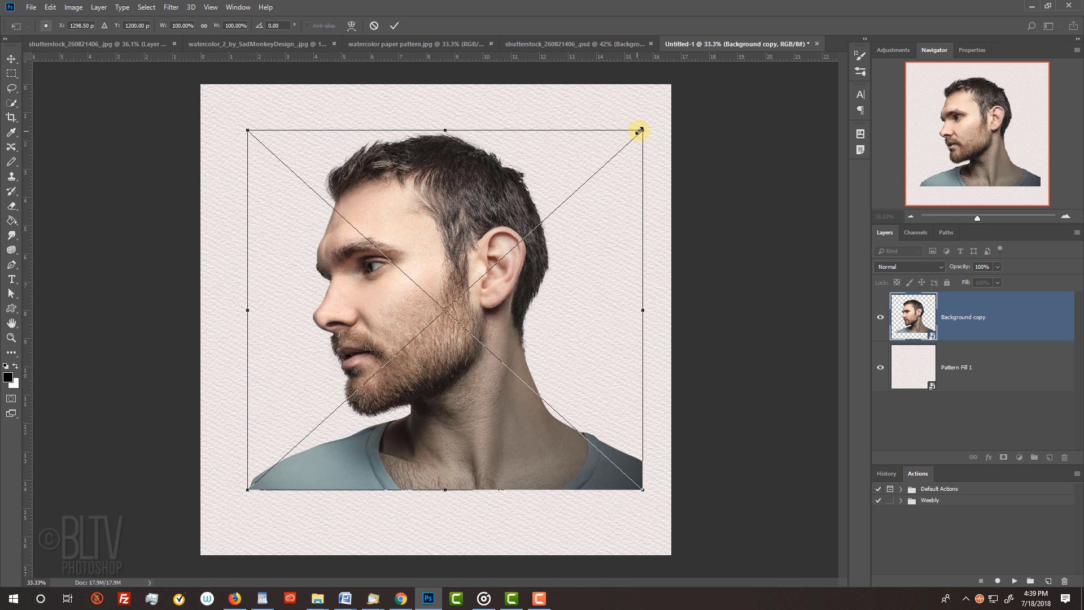
pyautogui.moveTo(644, 129); pyautogui.dragTo(645, 129)
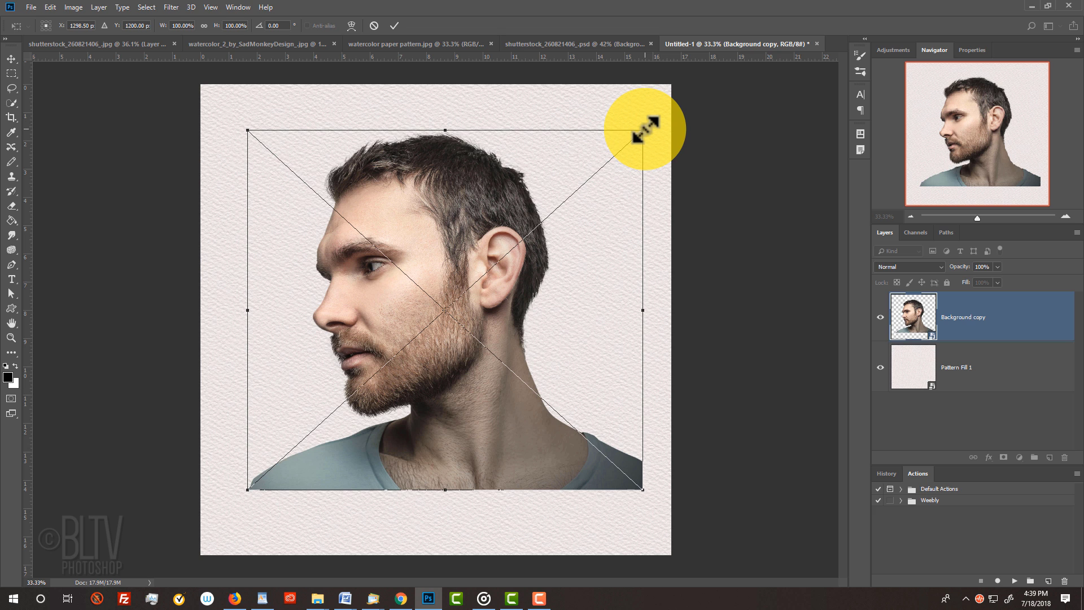
pyautogui.hotkey('alt', 'shift')
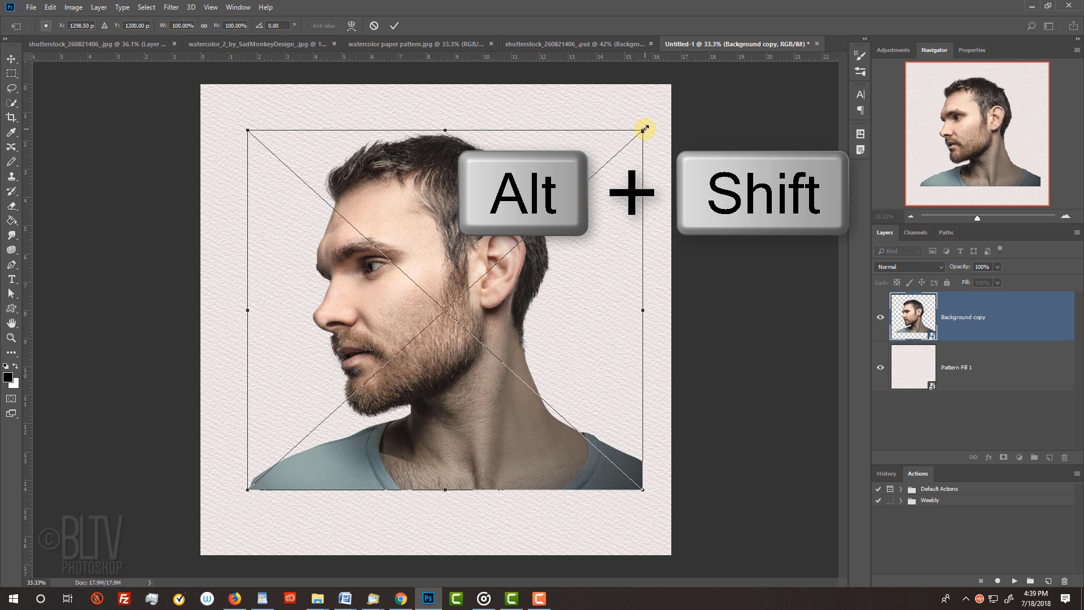
pyautogui.moveTo(644, 129); pyautogui.dragTo(671, 170)
pyautogui.press('Return')
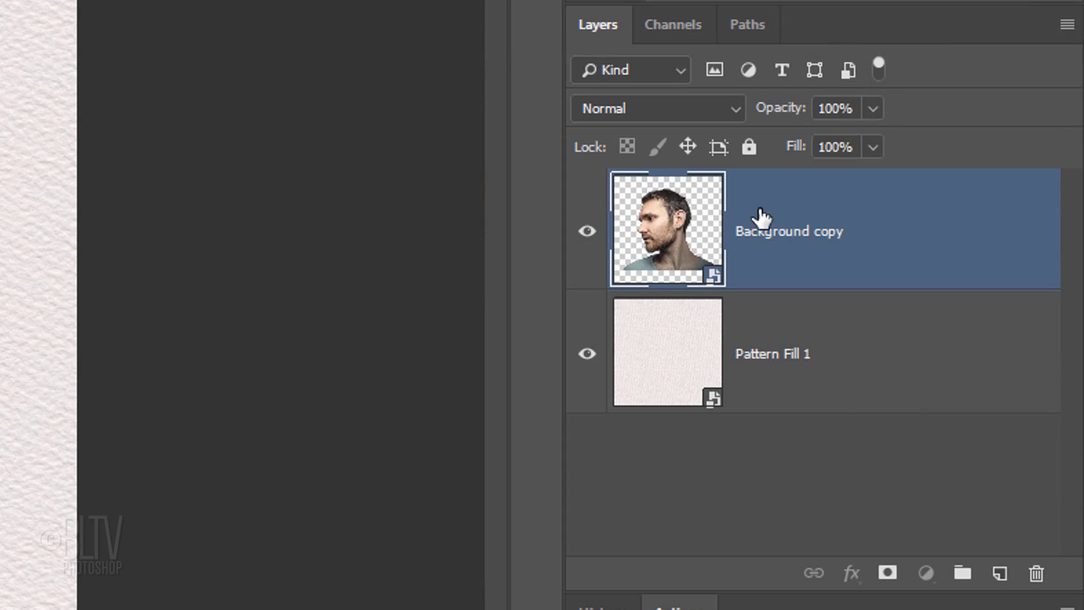
pyautogui.moveTo(891, 233); pyautogui.dragTo(869, 455)
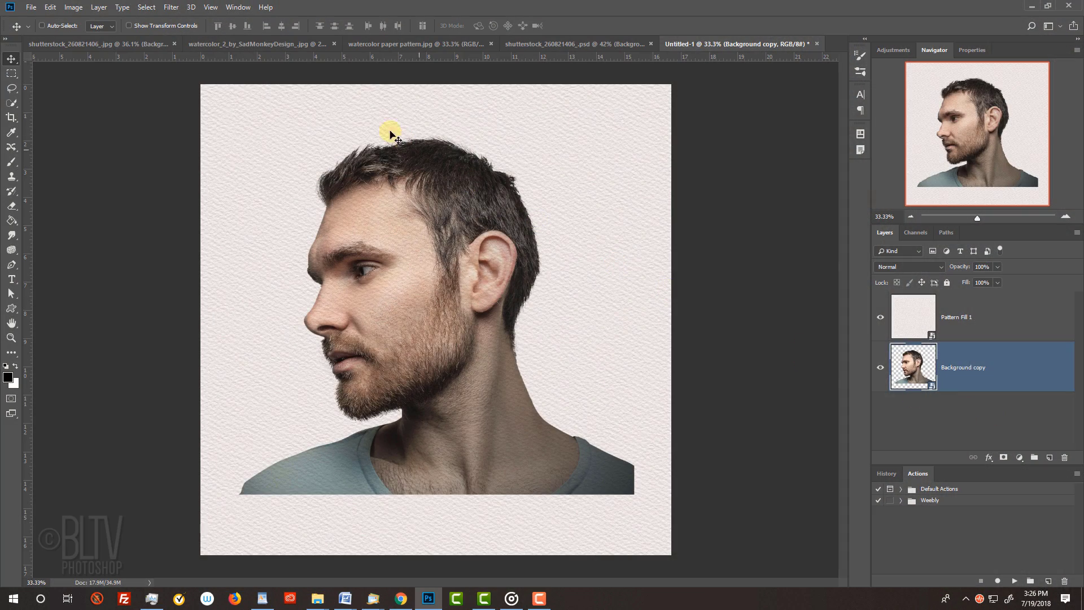
# Step: Shift-drag the orange-blue watercolor splash into Untitled-1 as Layer 1, above the portrait
pyautogui.click(252, 44)
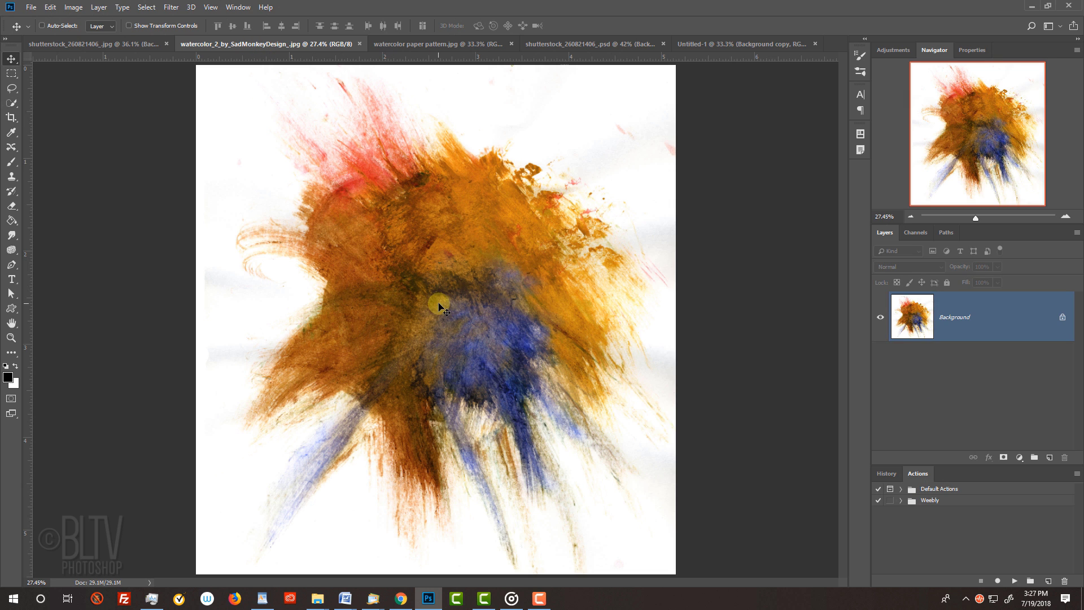
pyautogui.moveTo(618, 155); pyautogui.dragTo(722, 55)
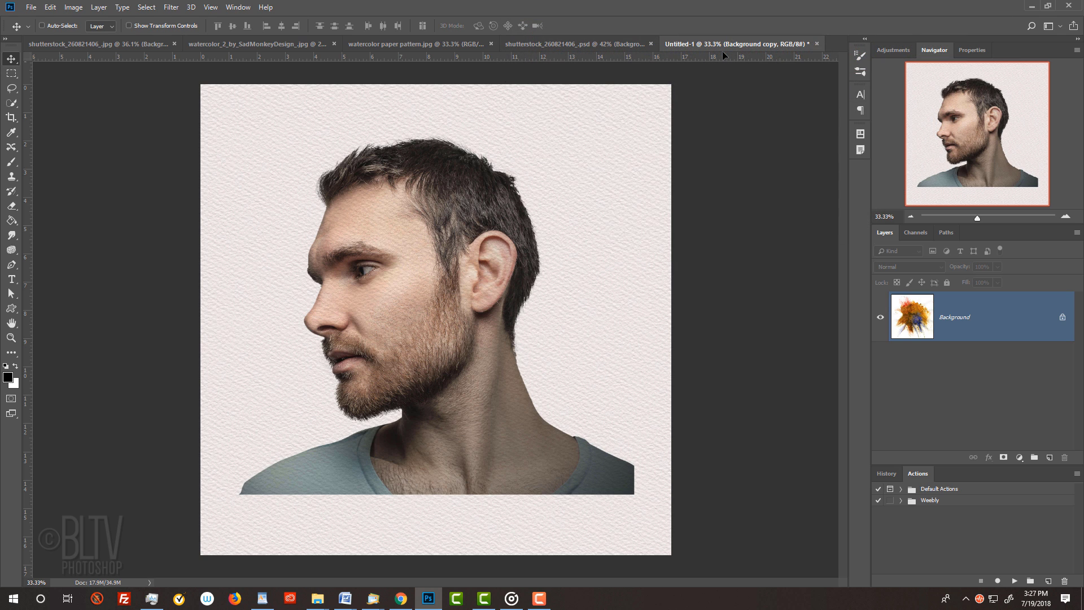
pyautogui.press('shift')
pyautogui.moveTo(723, 51); pyautogui.dragTo(463, 271)
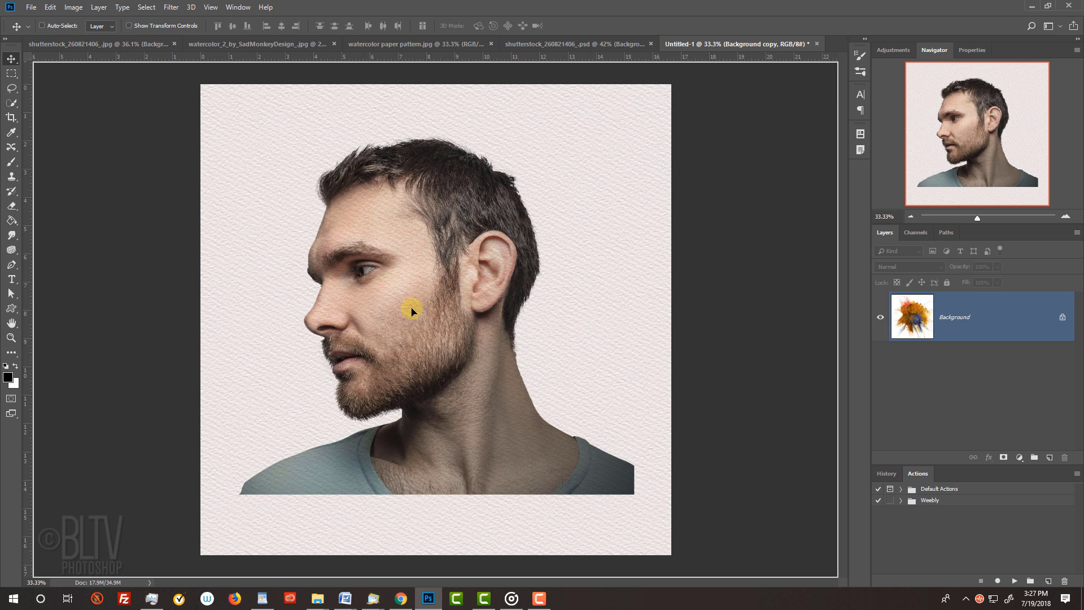
pyautogui.moveTo(411, 310); pyautogui.dragTo(421, 318)
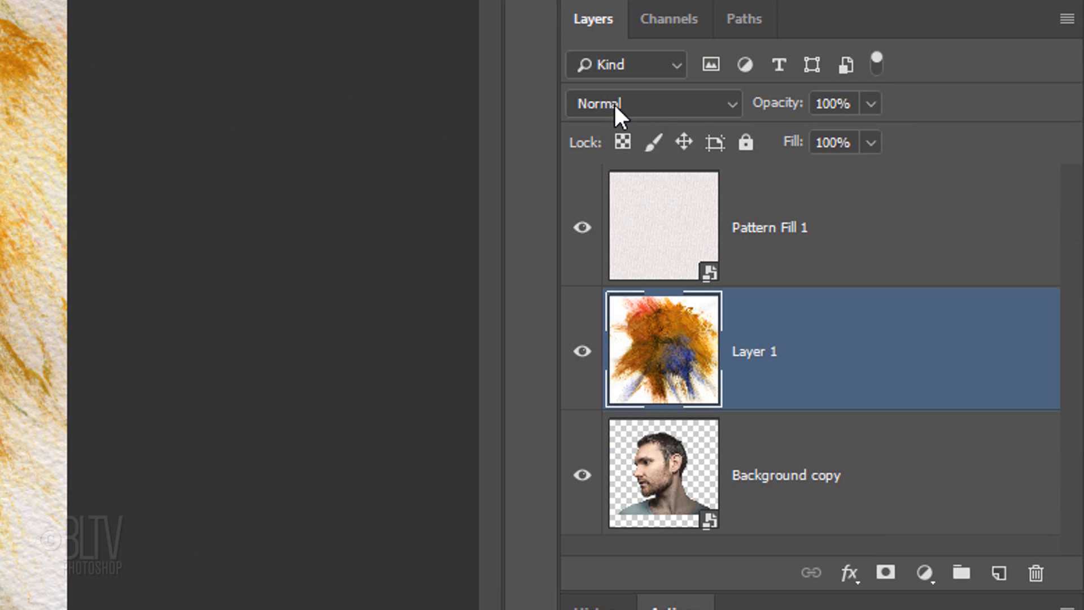
pyautogui.click(911, 266)
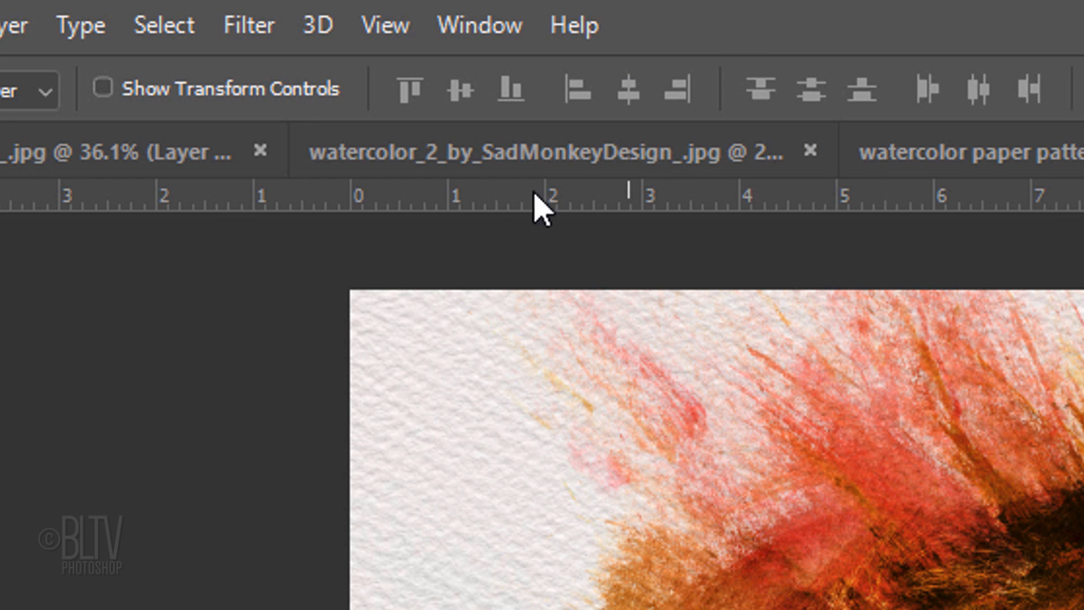
# Step: Apply Filter Gallery Watercolor to the portrait: Brush Detail 1, Shadow Intensity 0, Texture 1
pyautogui.click(275, 33)
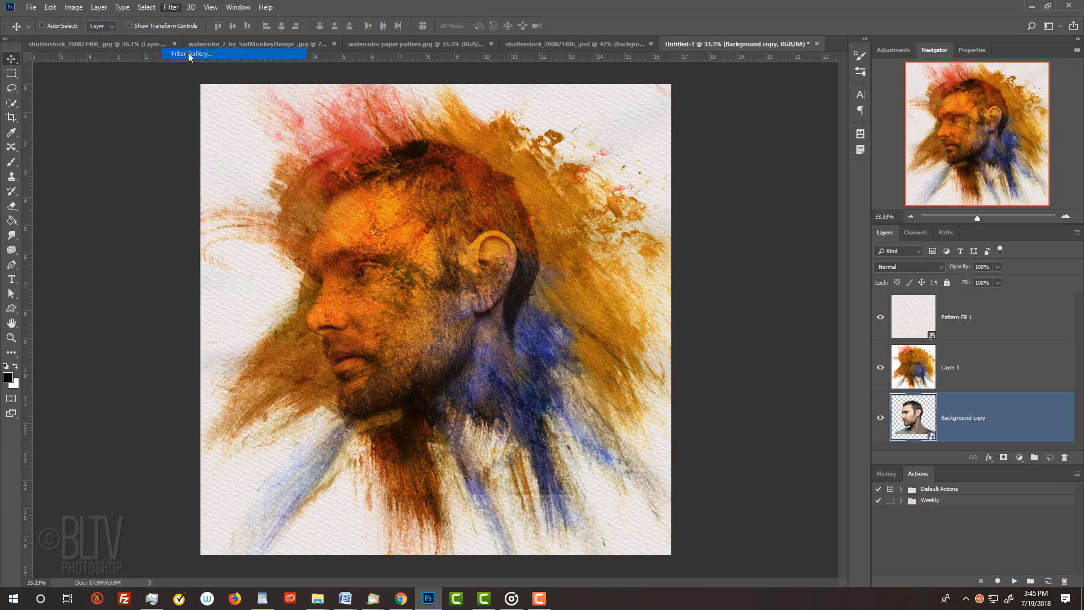
pyautogui.click(299, 187)
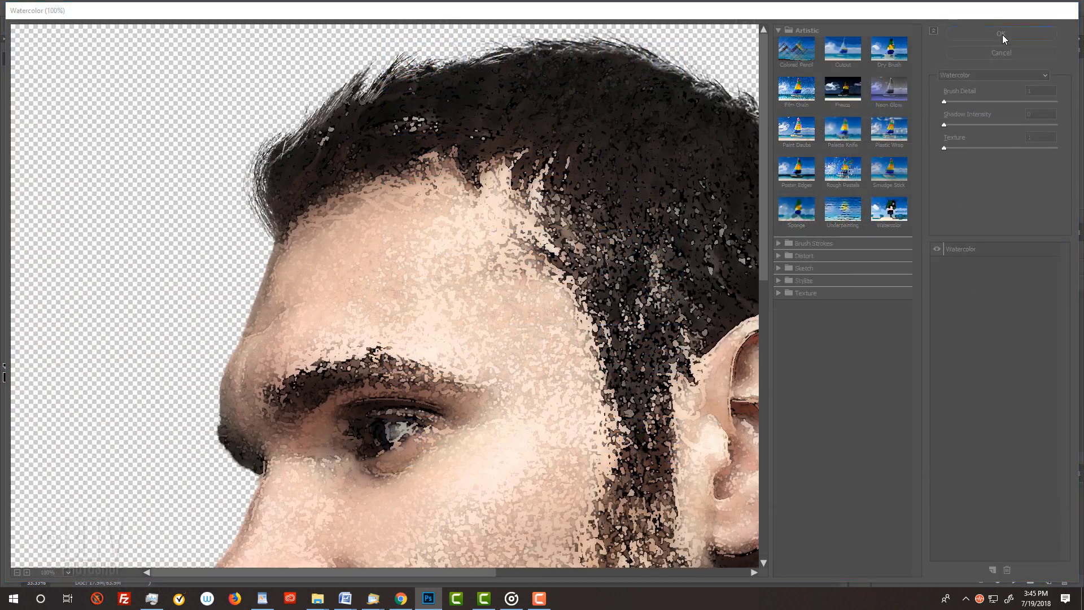
pyautogui.click(905, 34)
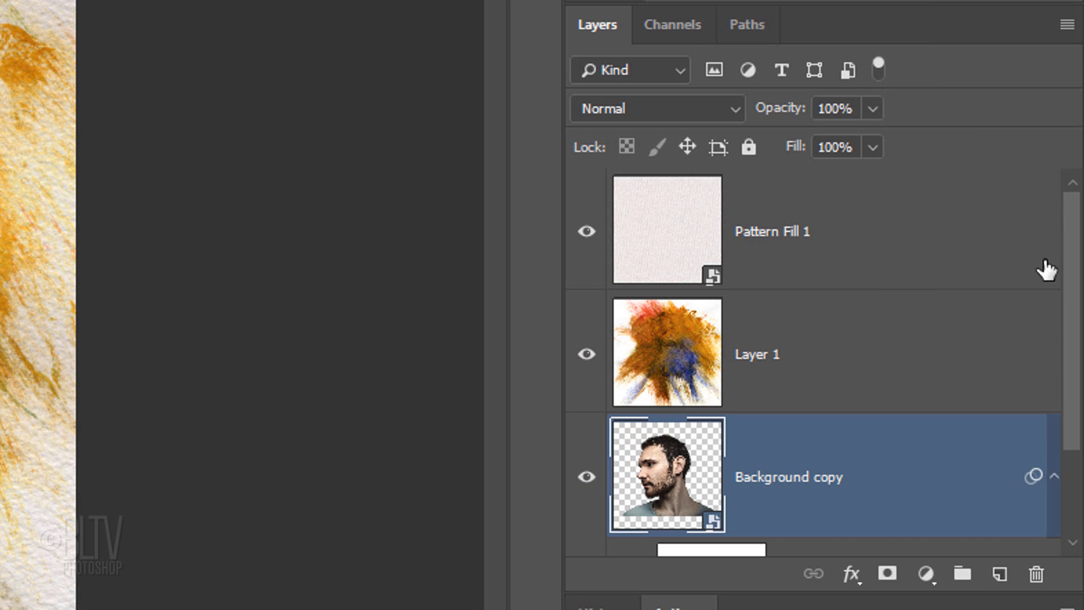
# Step: Set the portrait's Watercolor Filter Gallery effect to Color Dodge blend mode at 70% opacity
pyautogui.moveTo(1078, 319); pyautogui.dragTo(1068, 511)
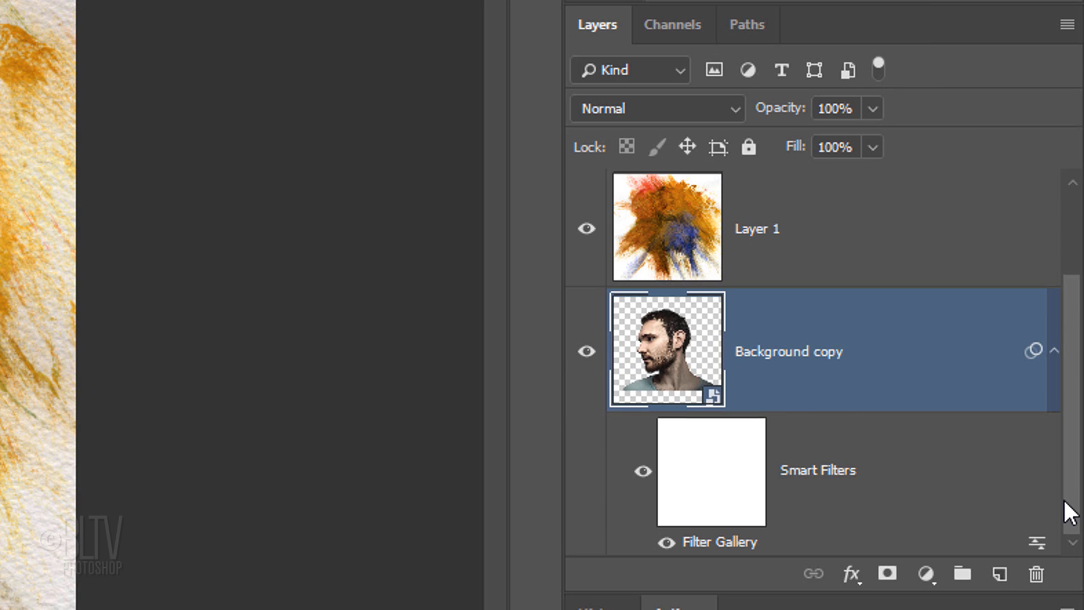
pyautogui.click(1036, 542)
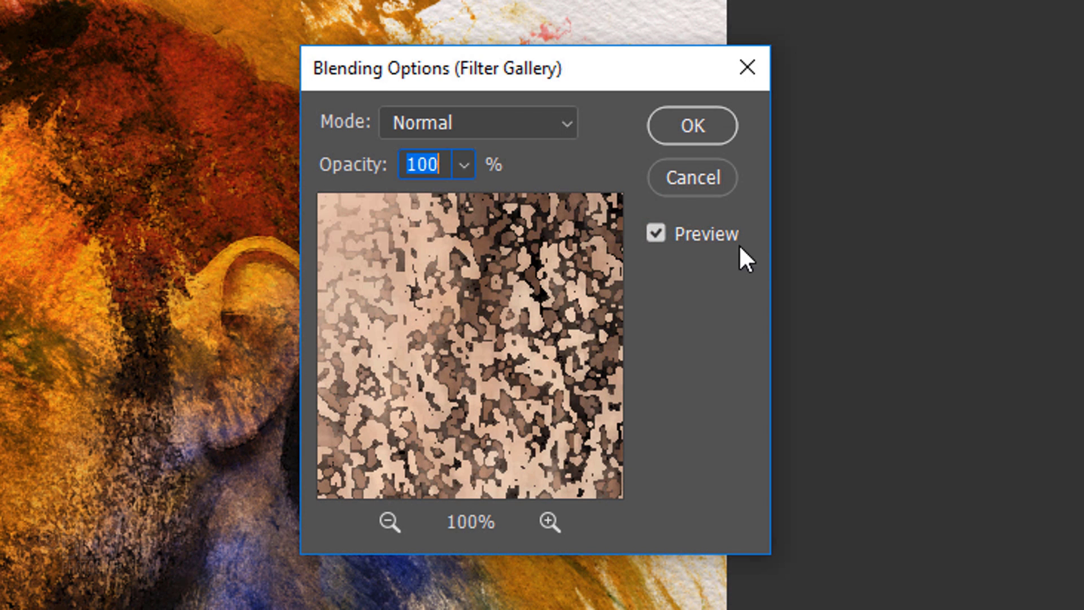
pyautogui.click(561, 122)
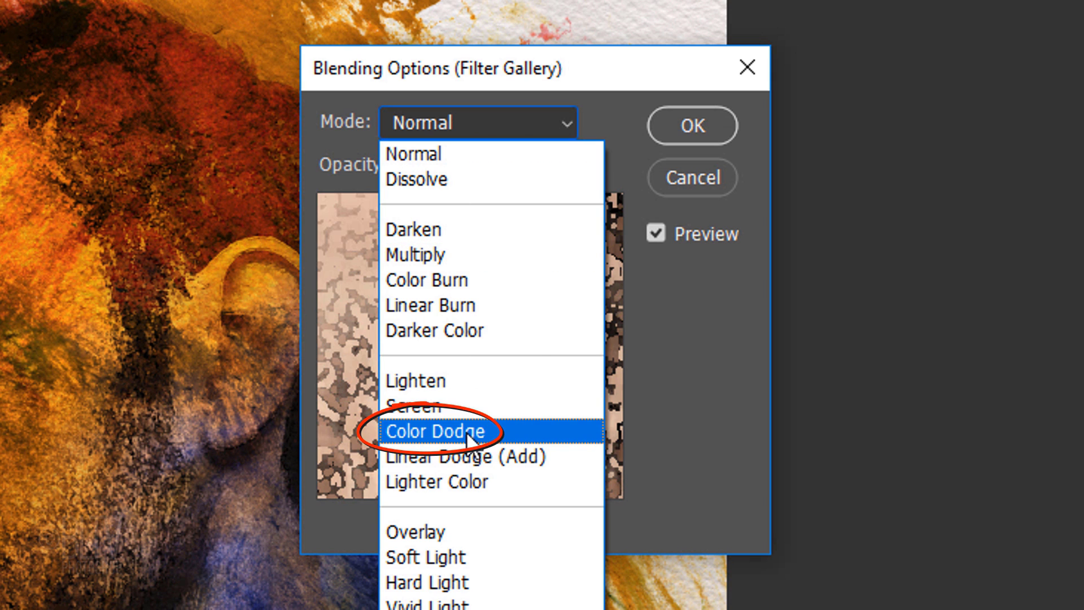
pyautogui.click(467, 433)
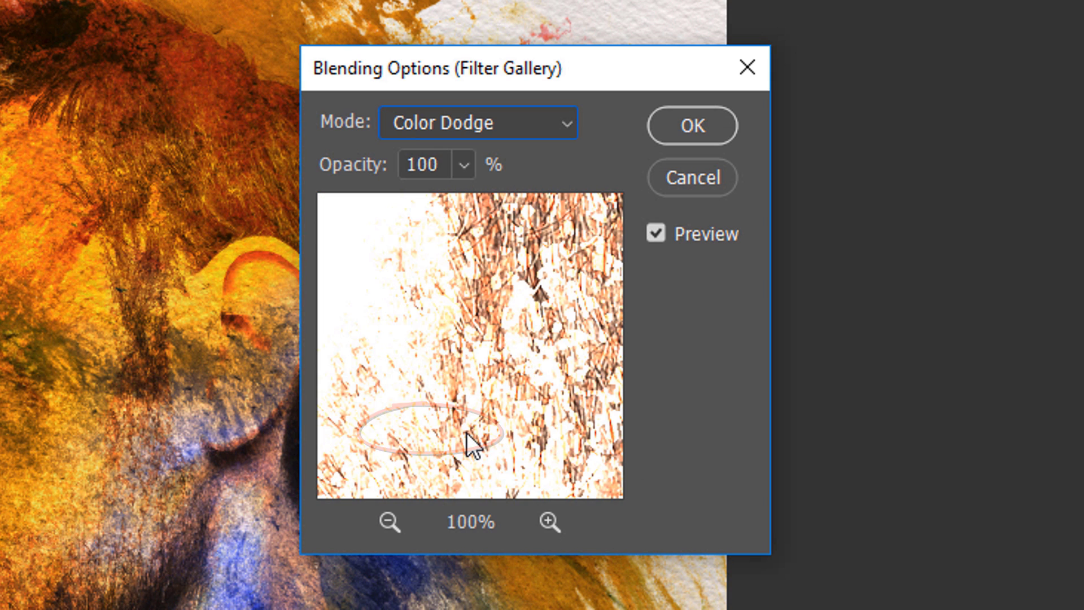
pyautogui.click(444, 167)
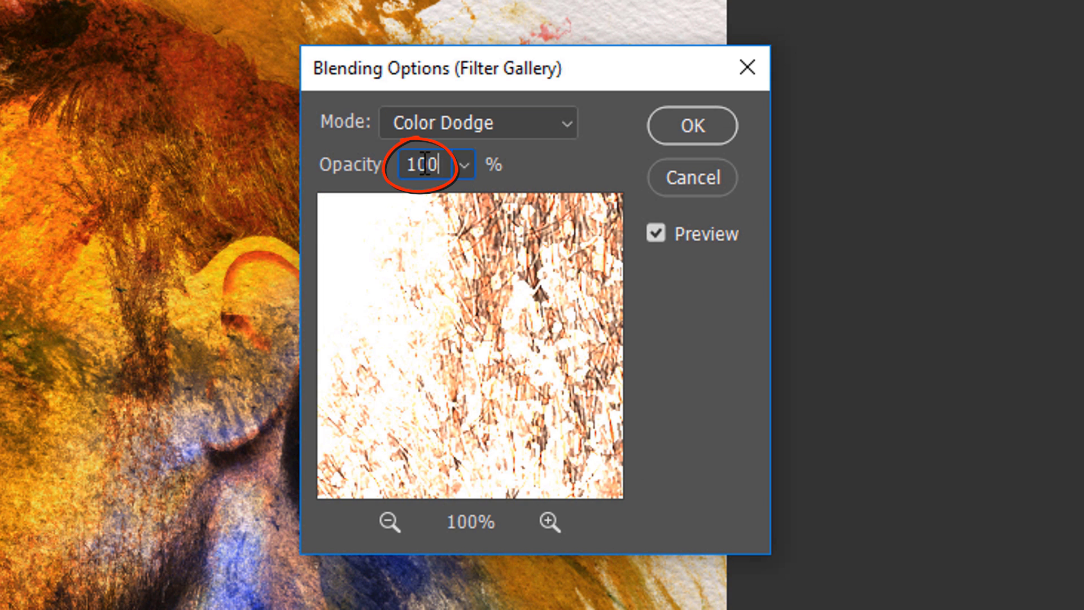
pyautogui.moveTo(345, 165); pyautogui.dragTo(326, 169)
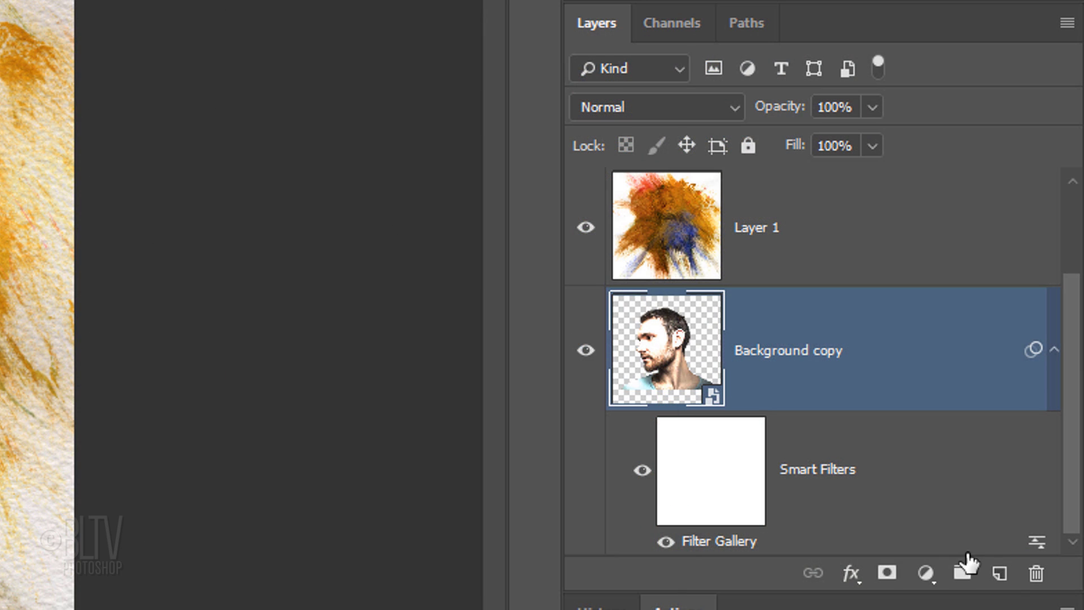
# Step: Add a white-filled layer below the portrait, then give the Layer 1 splash a layer mask
pyautogui.keyDown('ctrl'); pyautogui.click(997, 577); pyautogui.keyUp('ctrl')
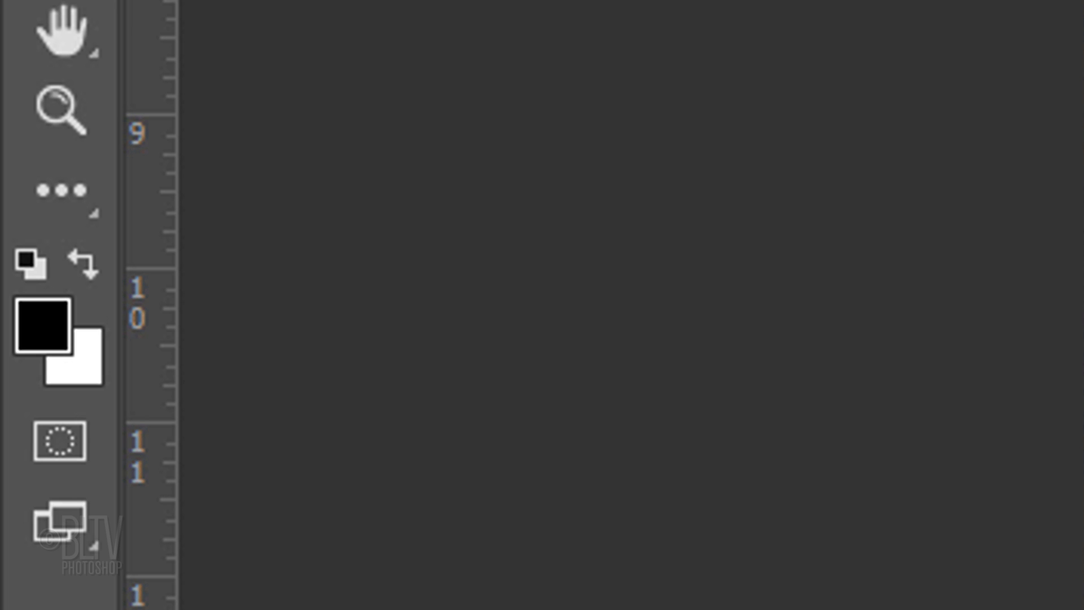
pyautogui.press('d')
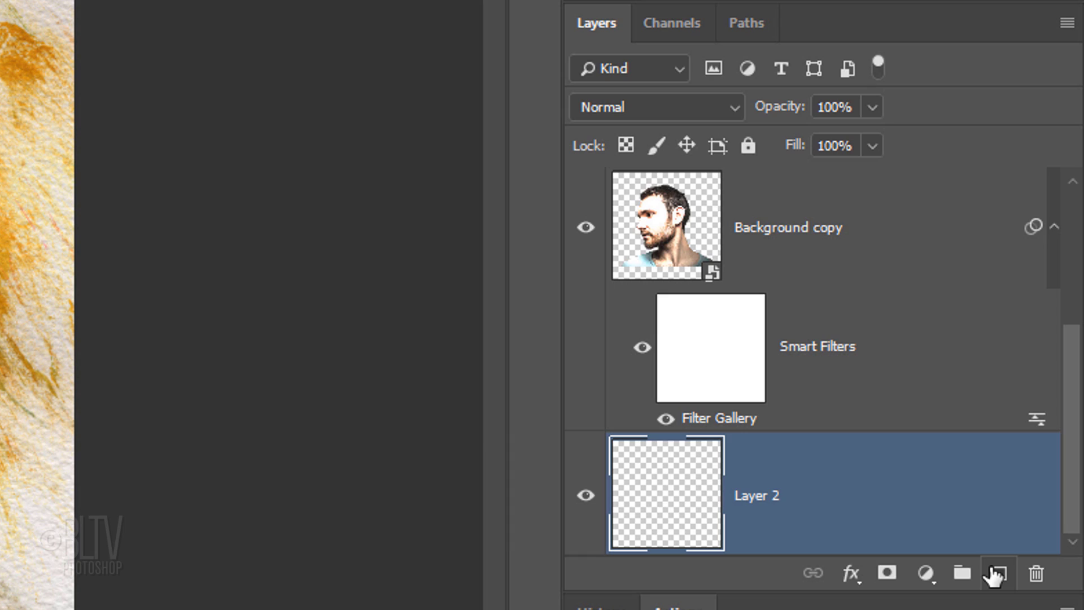
pyautogui.hotkey('ctrl', 'Delete')
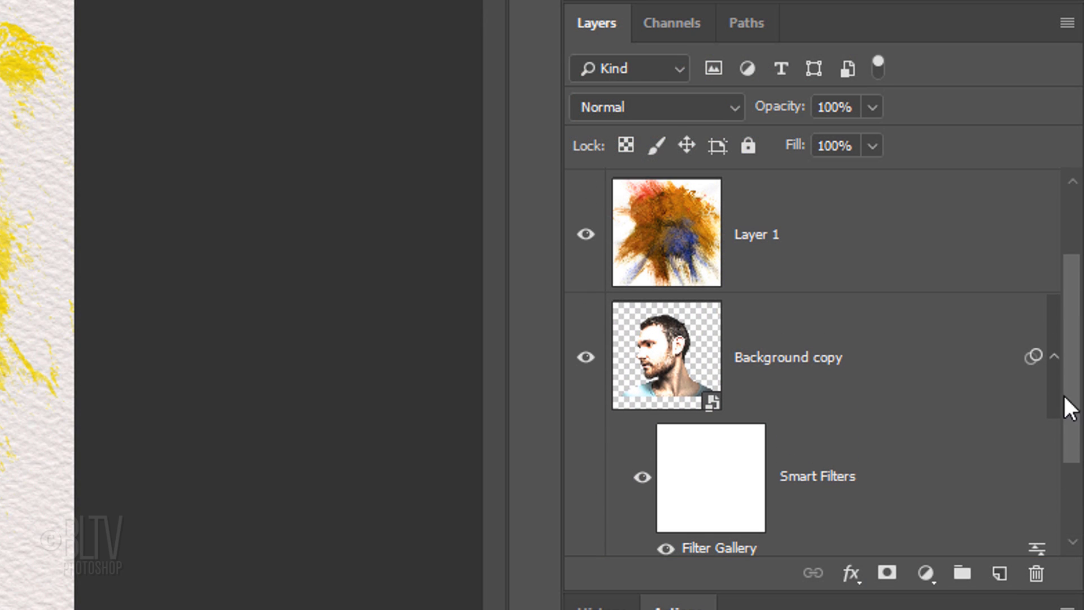
pyautogui.click(831, 236)
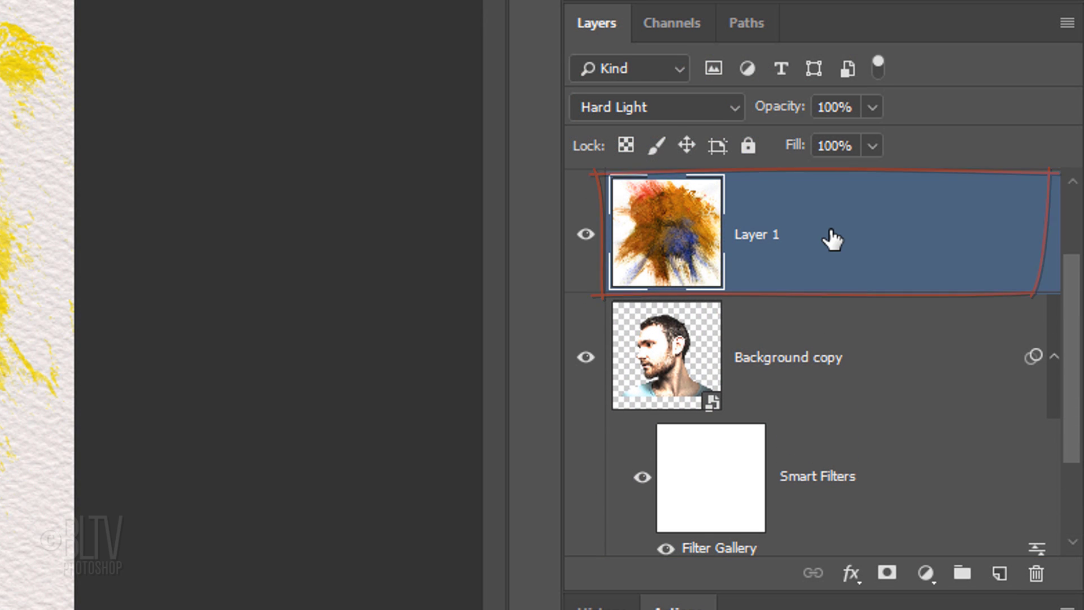
pyautogui.click(887, 575)
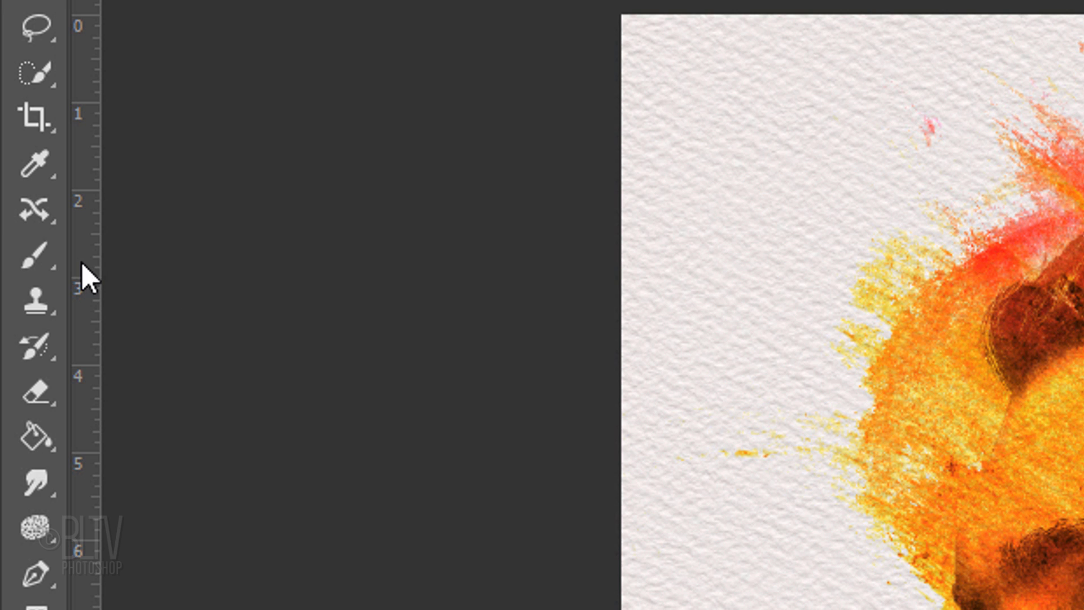
# Step: Switch to the Brush Tool and import the Watercolor Brushes set into the brush presets
pyautogui.click(36, 256)
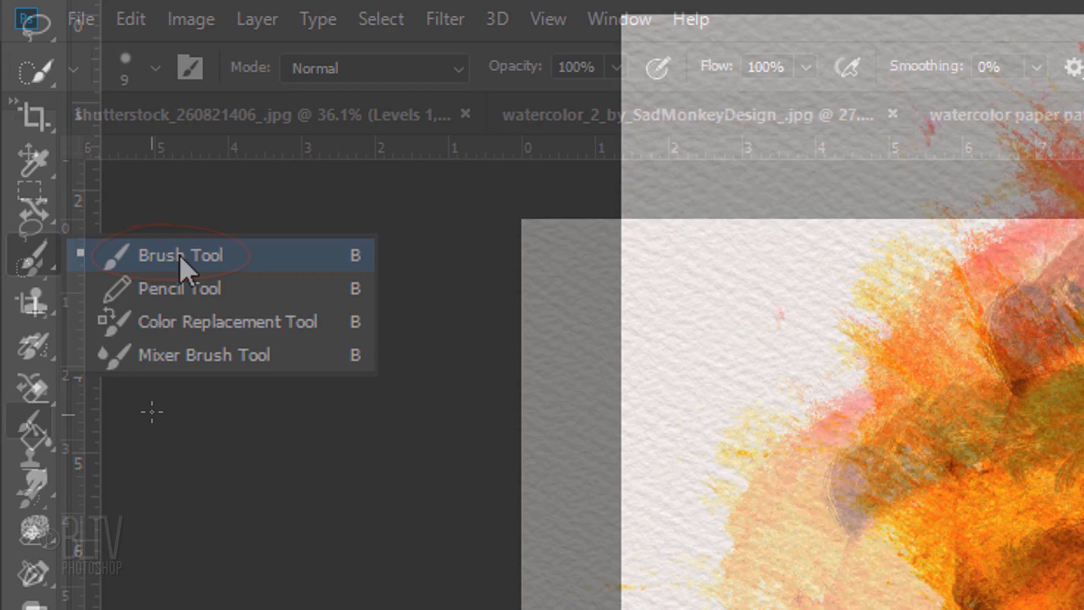
pyautogui.click(180, 255)
pyautogui.click(155, 70)
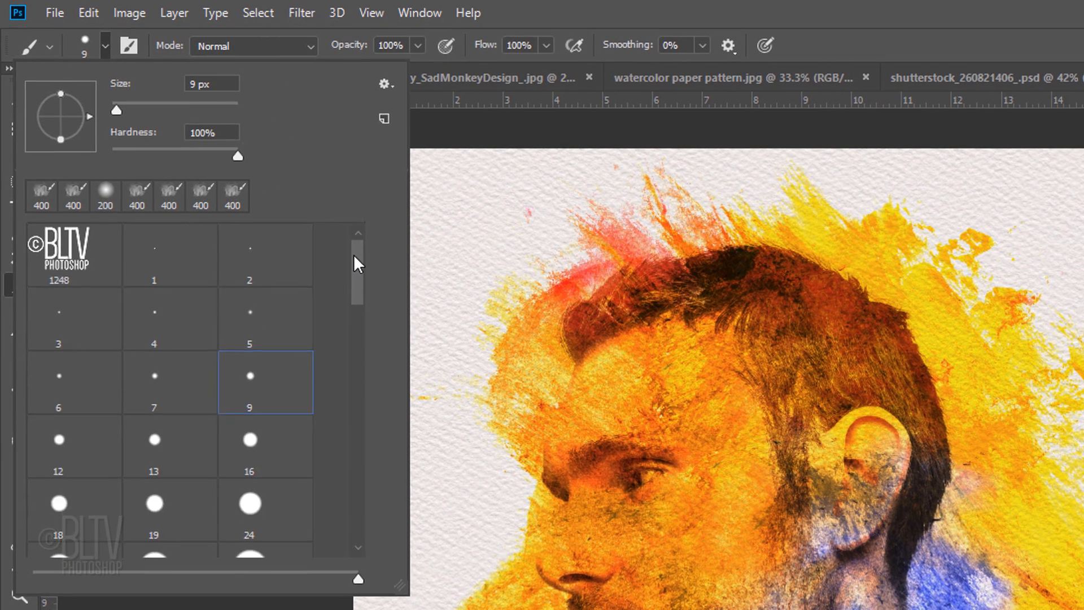
pyautogui.moveTo(353, 255)
pyautogui.mouseDown()
pyautogui.moveTo(364, 357)
pyautogui.moveTo(357, 489)
pyautogui.mouseUp()
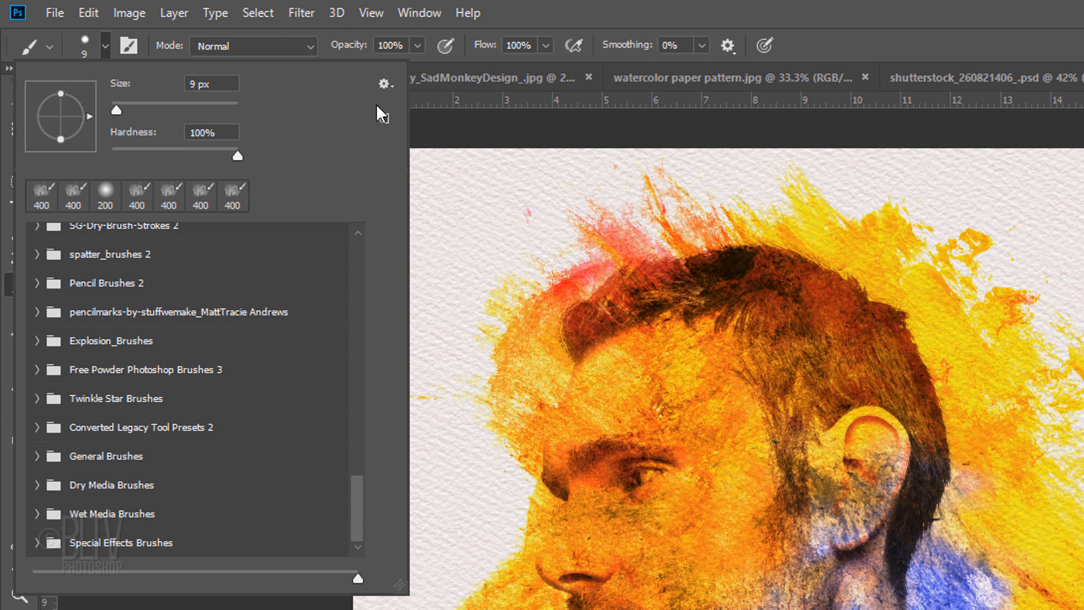
pyautogui.click(385, 84)
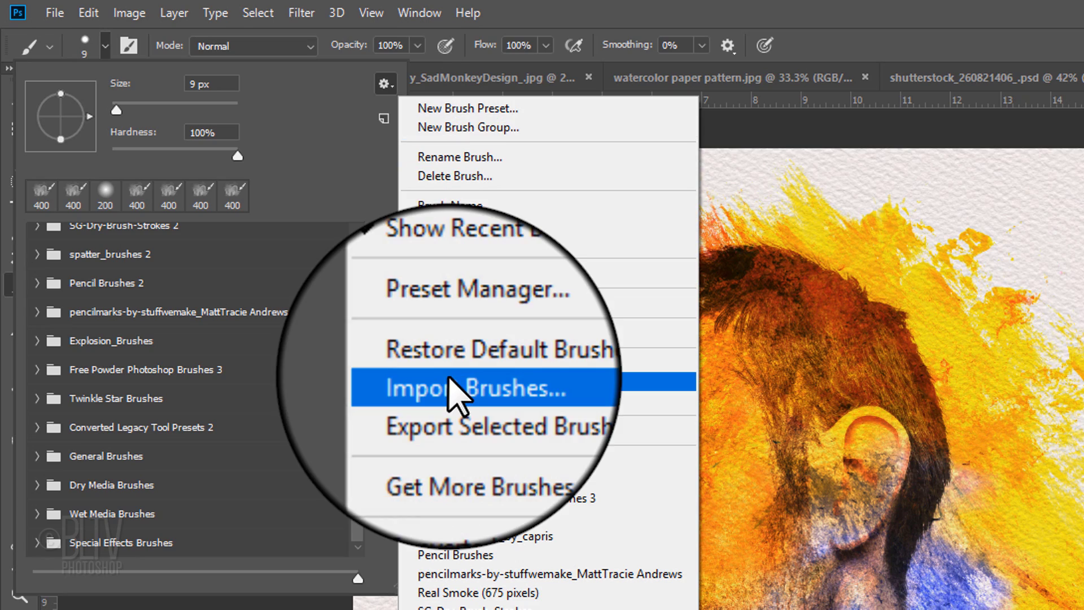
pyautogui.click(452, 382)
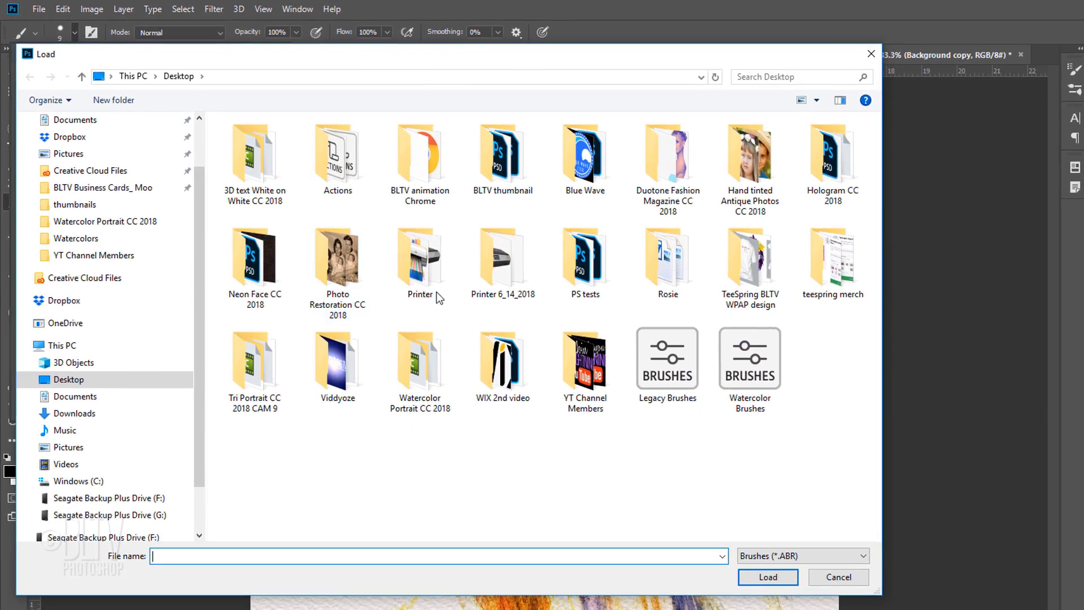
pyautogui.click(749, 373)
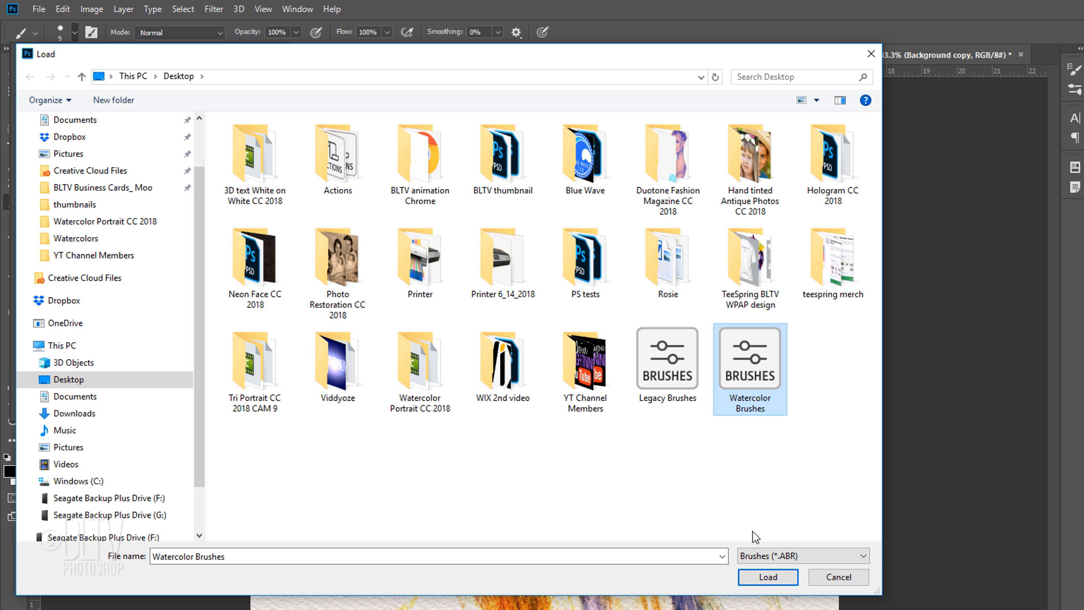
pyautogui.click(768, 576)
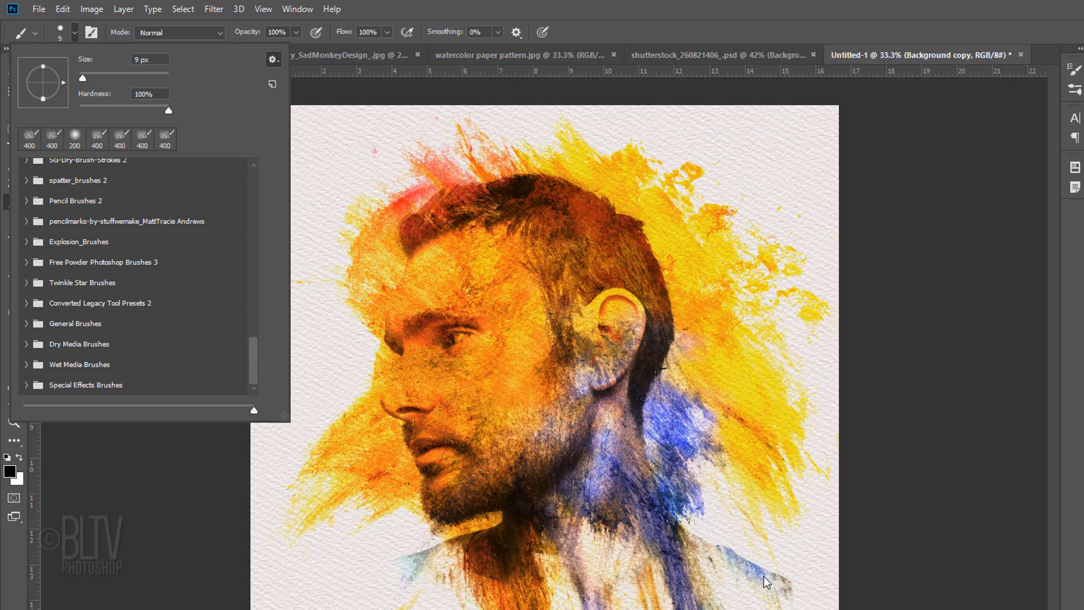
pyautogui.scroll(-1, 581, 452)
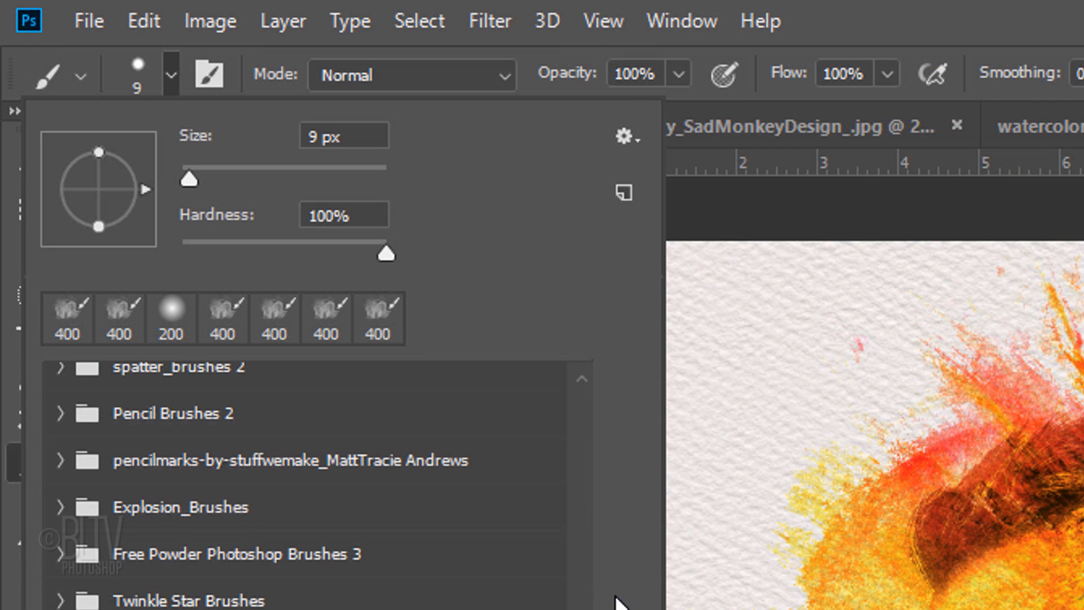
# Step: List brushes by name and choose Kyle's Real Watercolor - Natural Edge Texture from the Watercolor Brushes folder
pyautogui.click(623, 137)
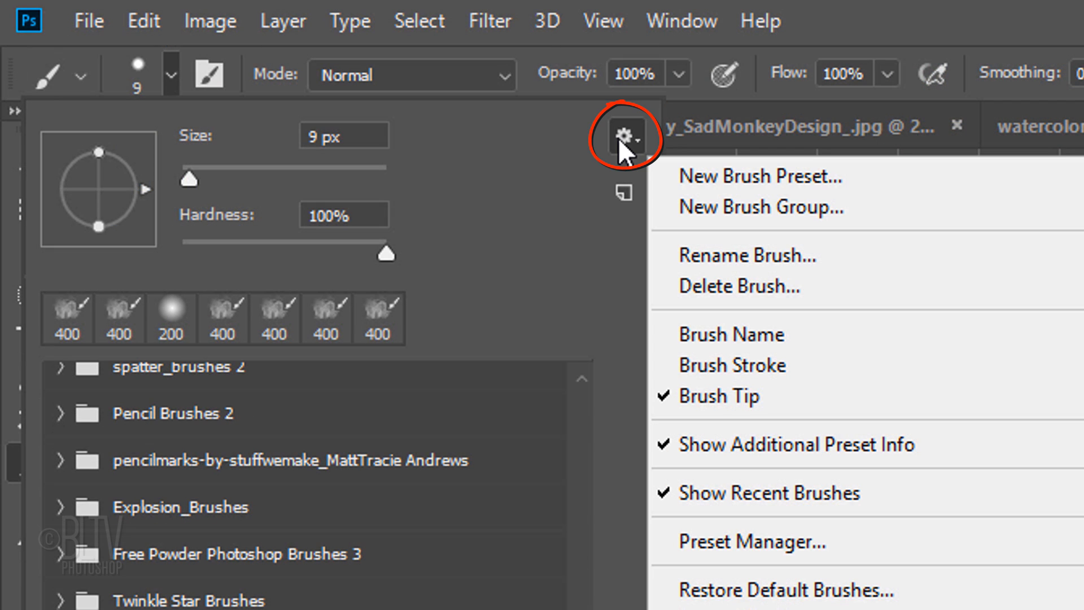
pyautogui.click(723, 334)
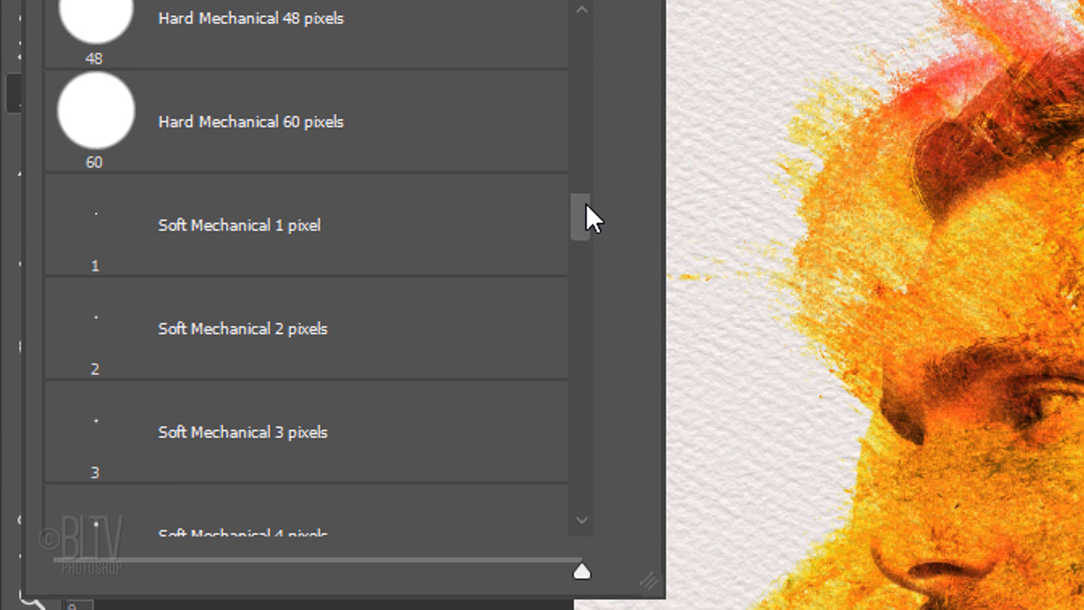
pyautogui.moveTo(586, 205); pyautogui.dragTo(559, 511)
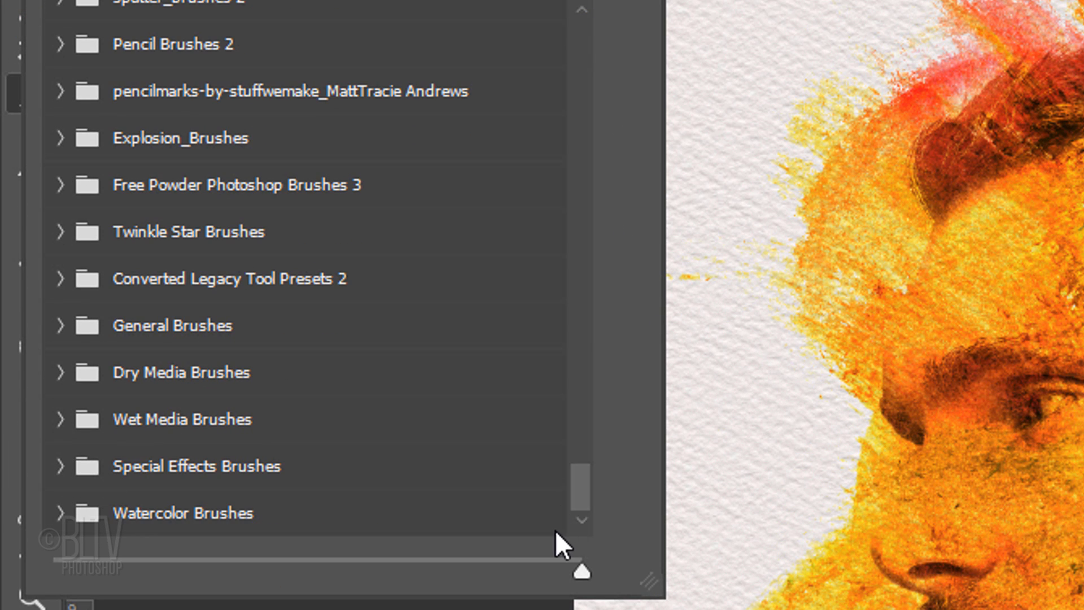
pyautogui.click(60, 514)
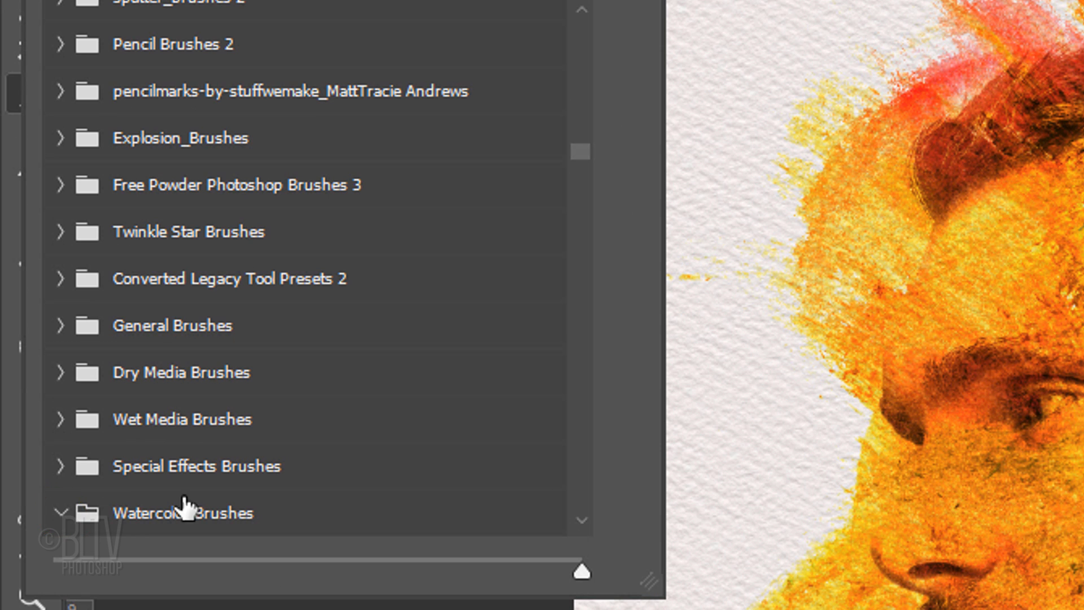
pyautogui.moveTo(576, 157)
pyautogui.mouseDown()
pyautogui.moveTo(598, 177)
pyautogui.moveTo(609, 217)
pyautogui.moveTo(617, 313)
pyautogui.mouseUp()
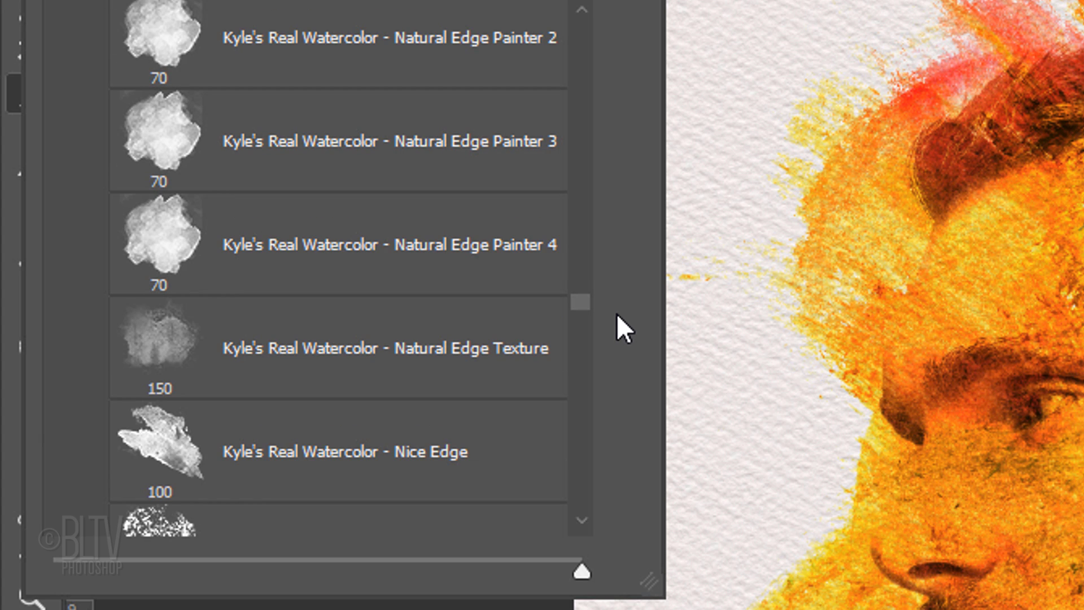
pyautogui.moveTo(673, 578)
pyautogui.mouseDown()
pyautogui.moveTo(967, 580)
pyautogui.moveTo(686, 578)
pyautogui.mouseUp()
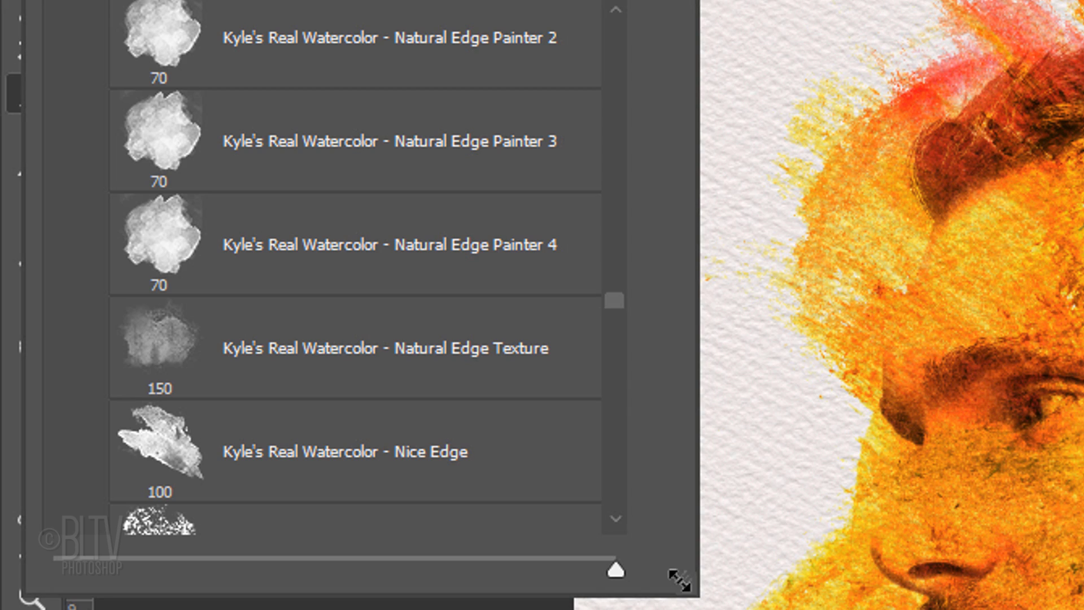
pyautogui.click(152, 370)
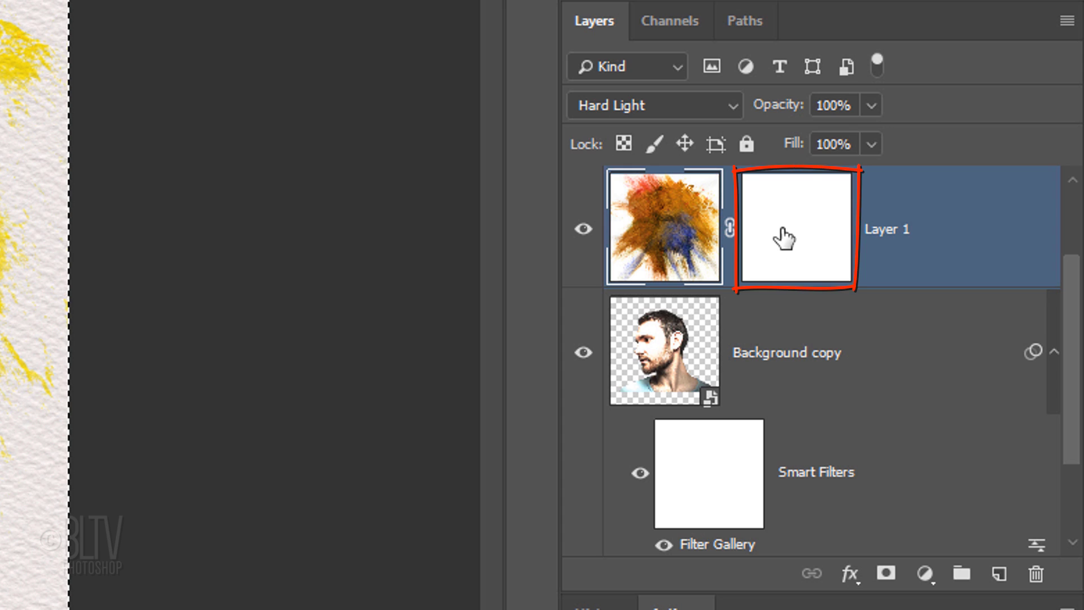
# Step: Target Layer 1's mask so black watercolor strokes can hide the splash over the face
pyautogui.click(784, 236)
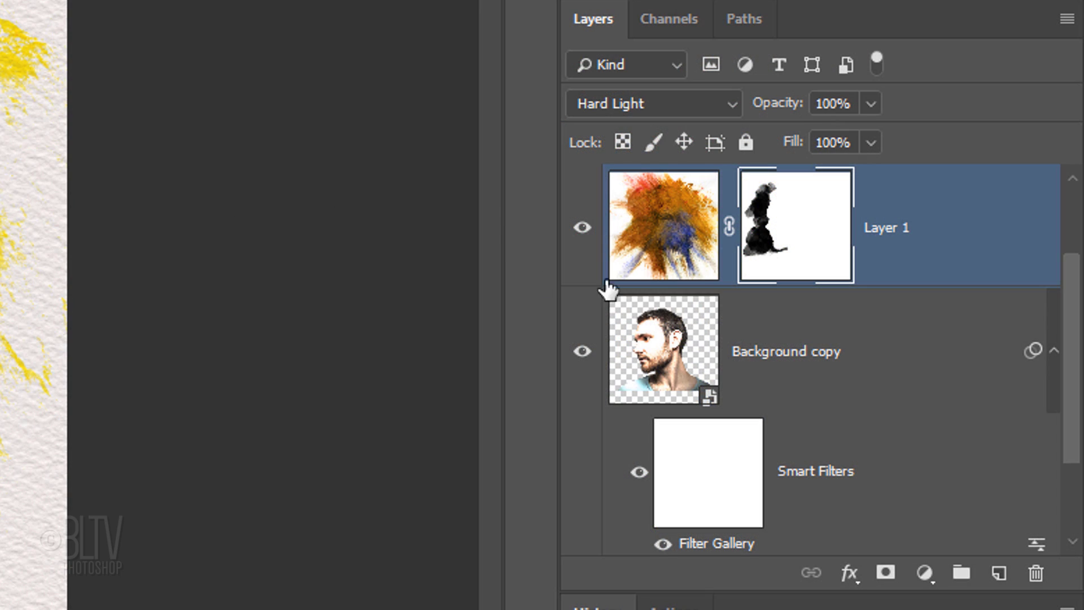
# Step: Add a layer mask to the Background copy portrait layer and set brush flow to 21%
pyautogui.click(846, 346)
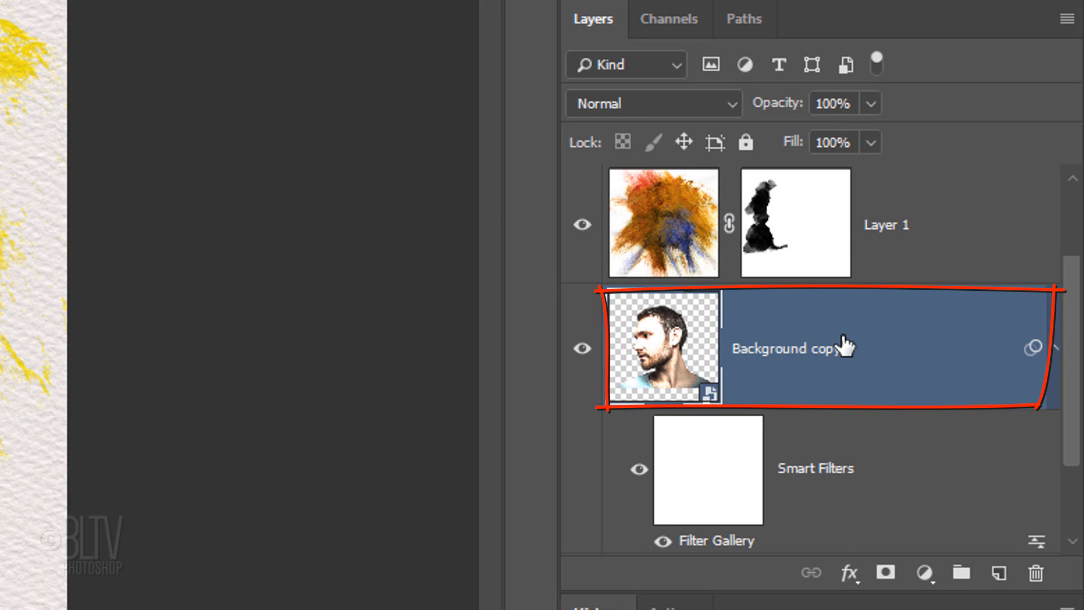
pyautogui.click(887, 575)
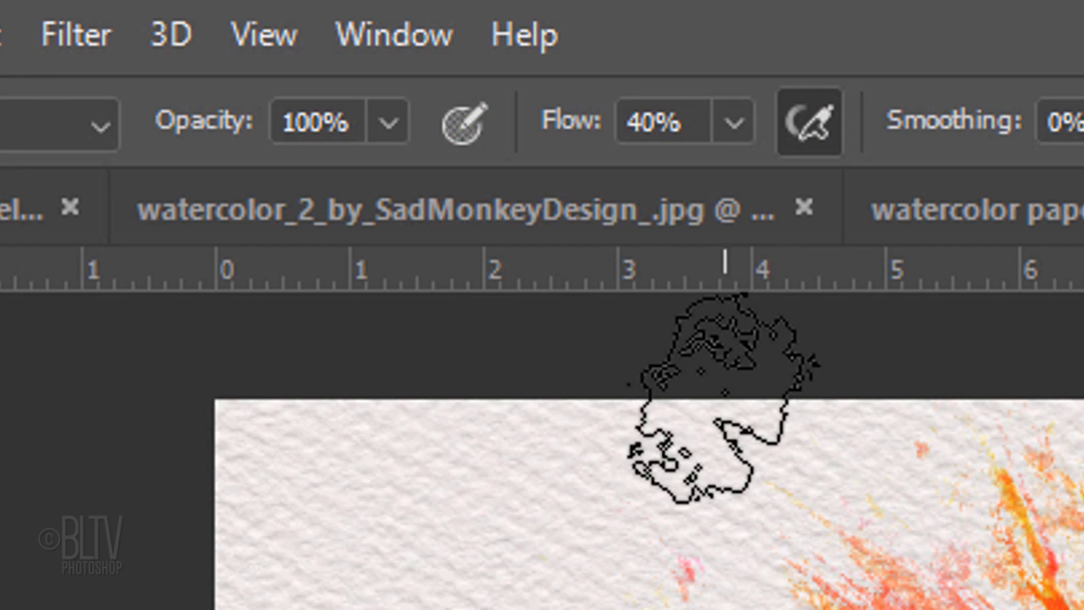
pyautogui.click(734, 122)
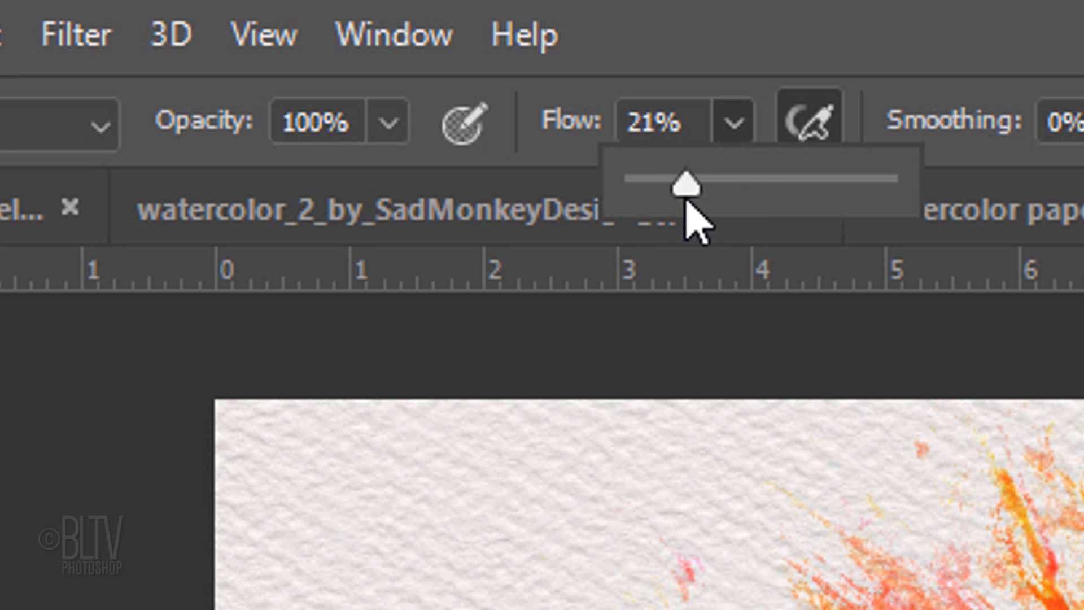